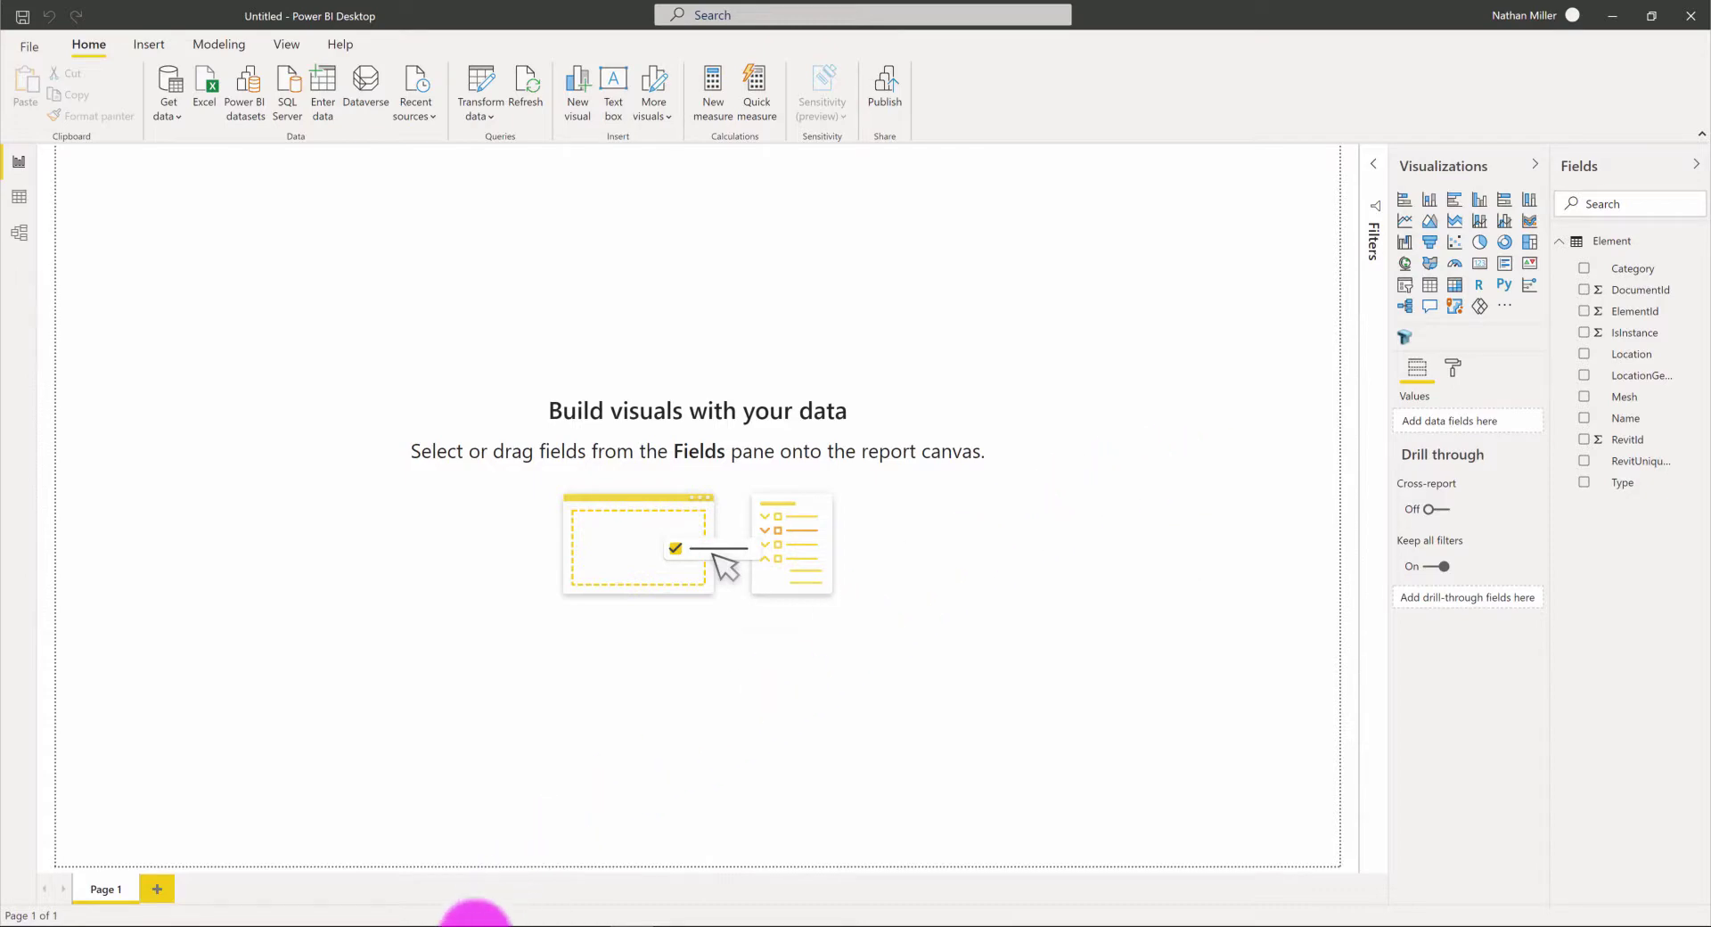
- Inspect the tower model in Revit, then back in Power BI drag the Mesh field toward the canvas
click(481, 923)
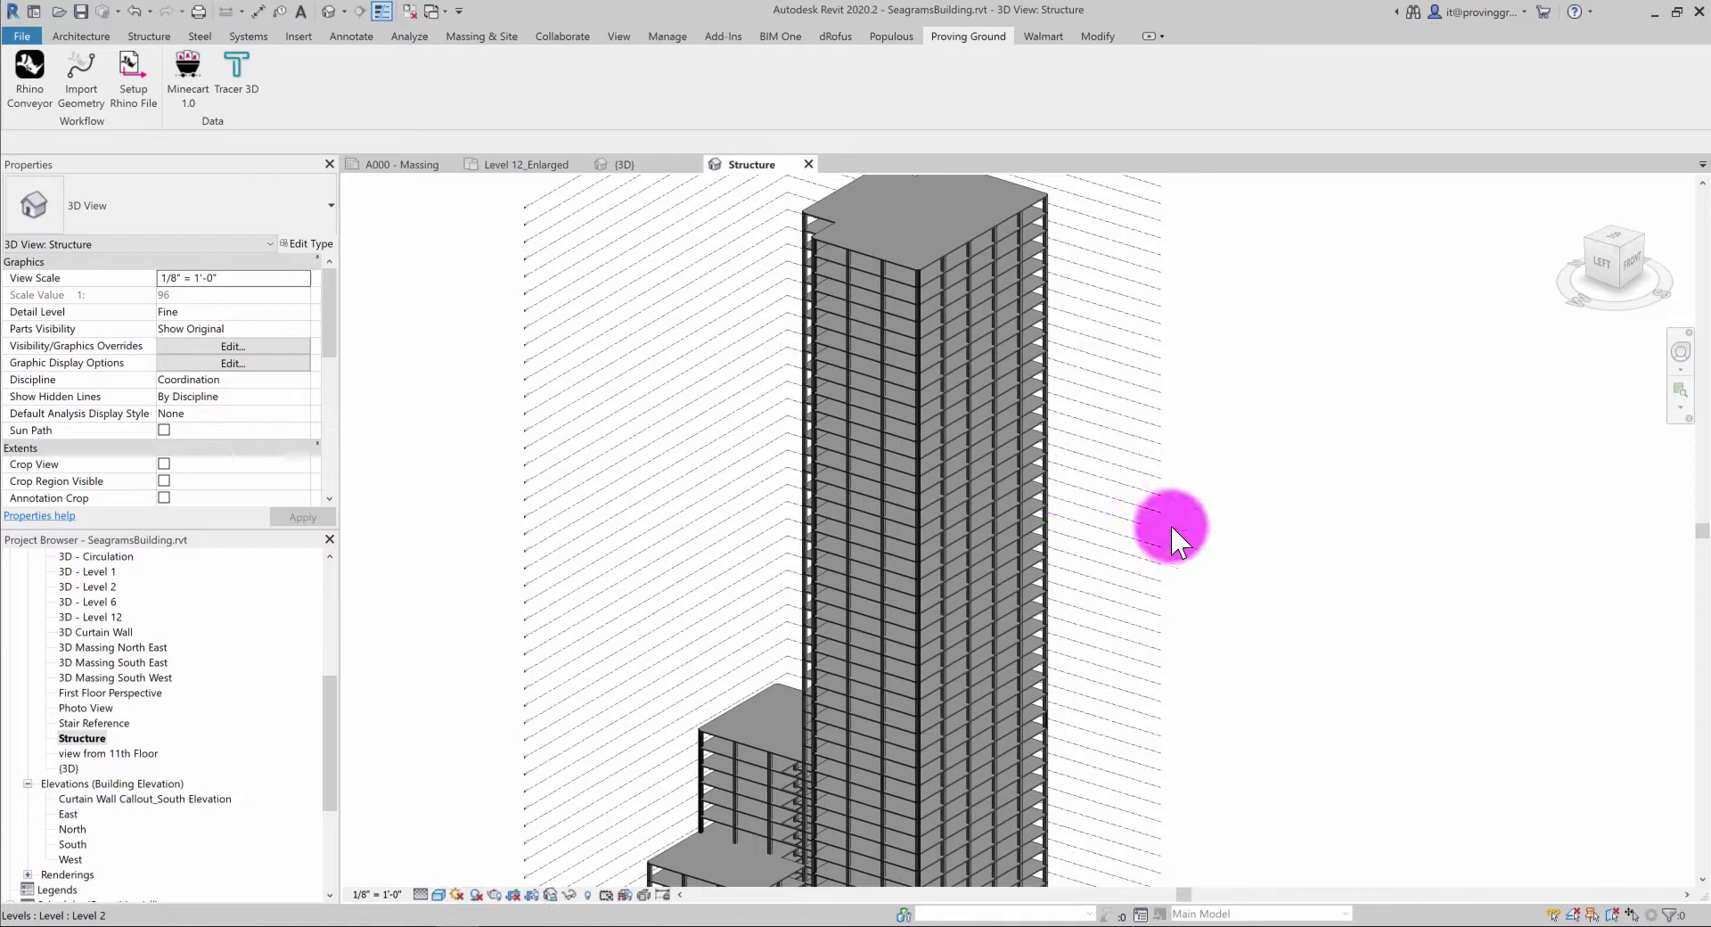
drag(1127, 548, 1056, 457)
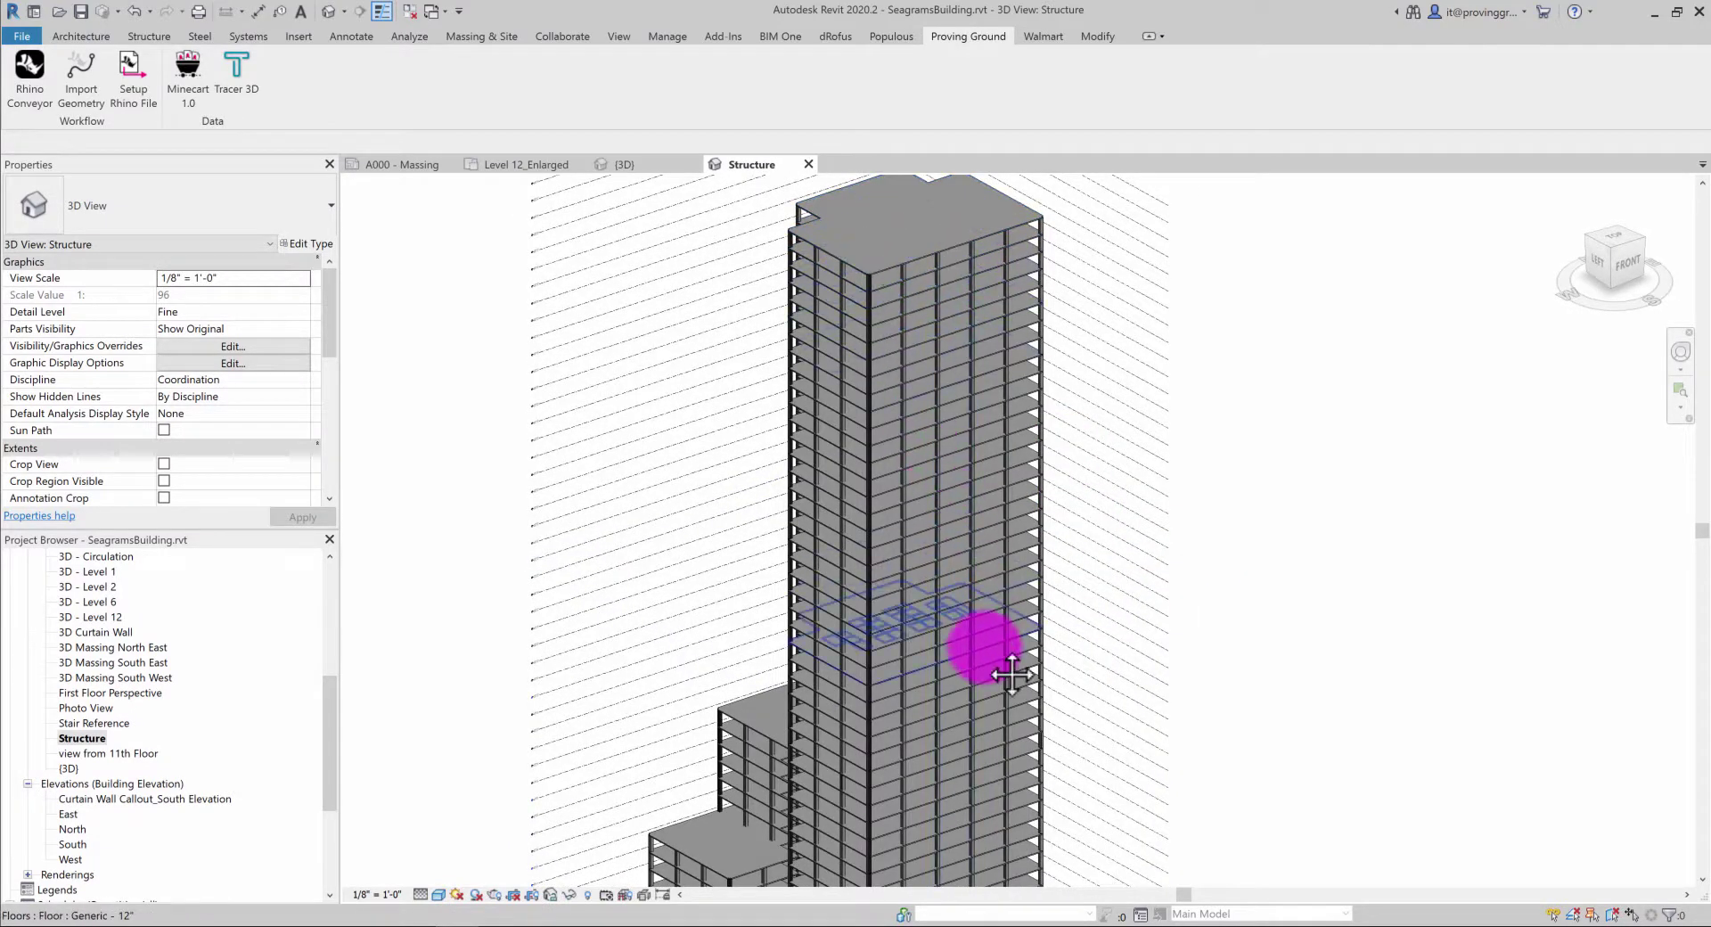
drag(1012, 674, 1125, 521)
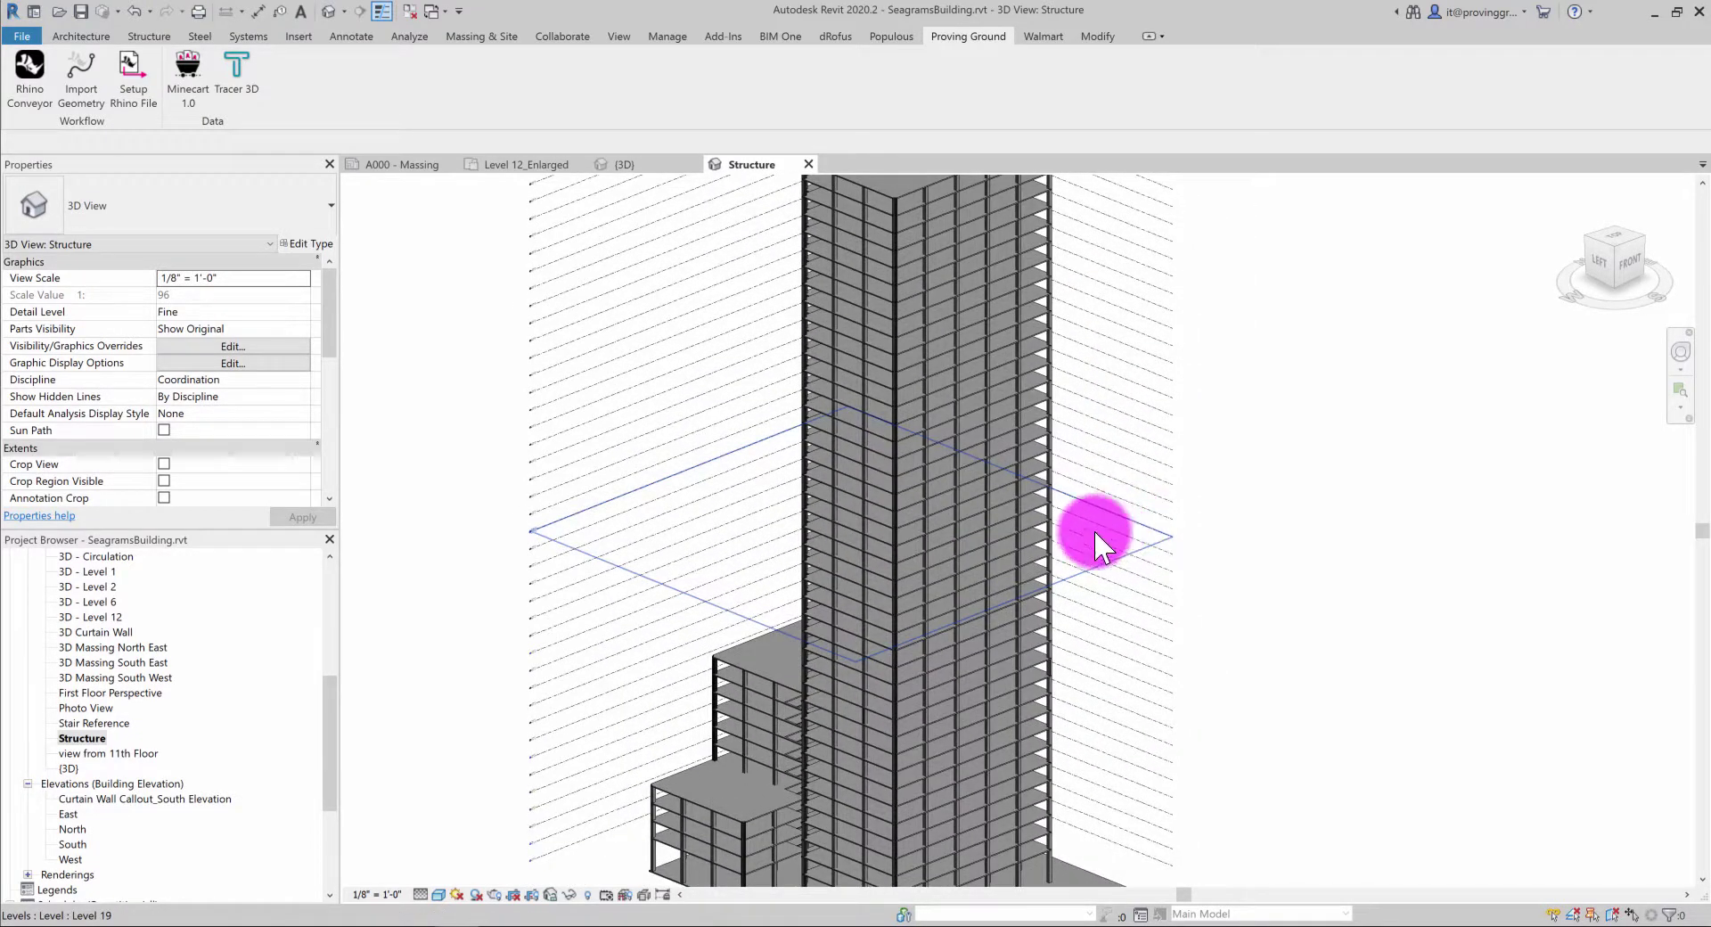
scroll(1025, 535, down, 3)
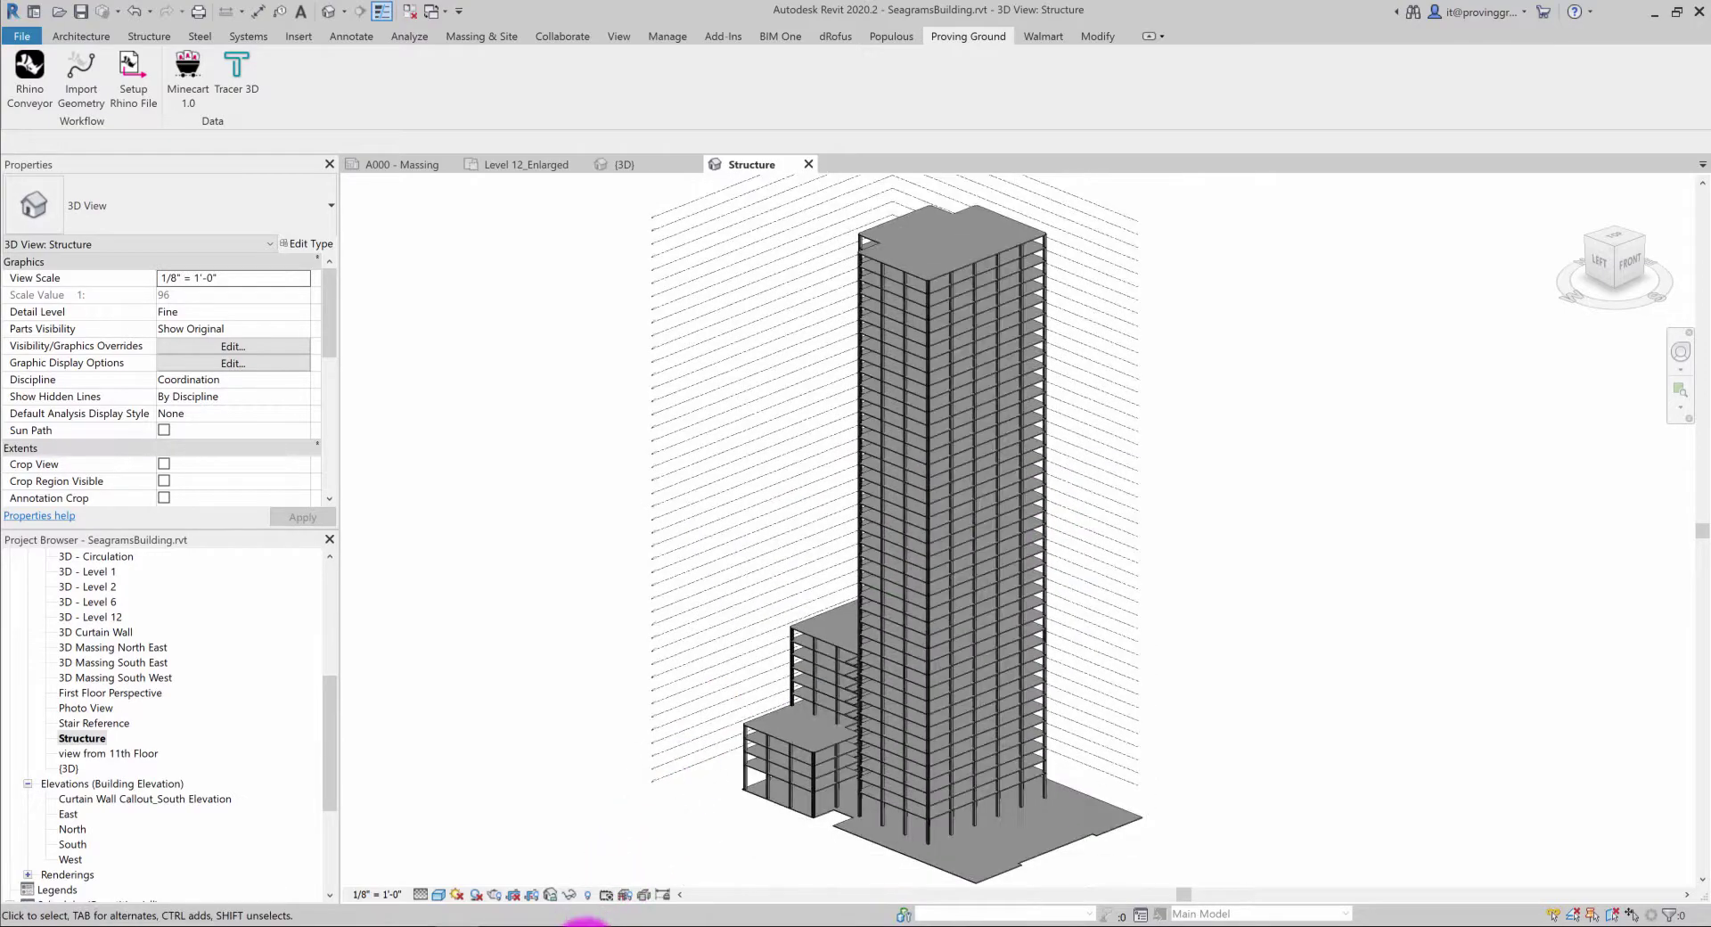
click(663, 845)
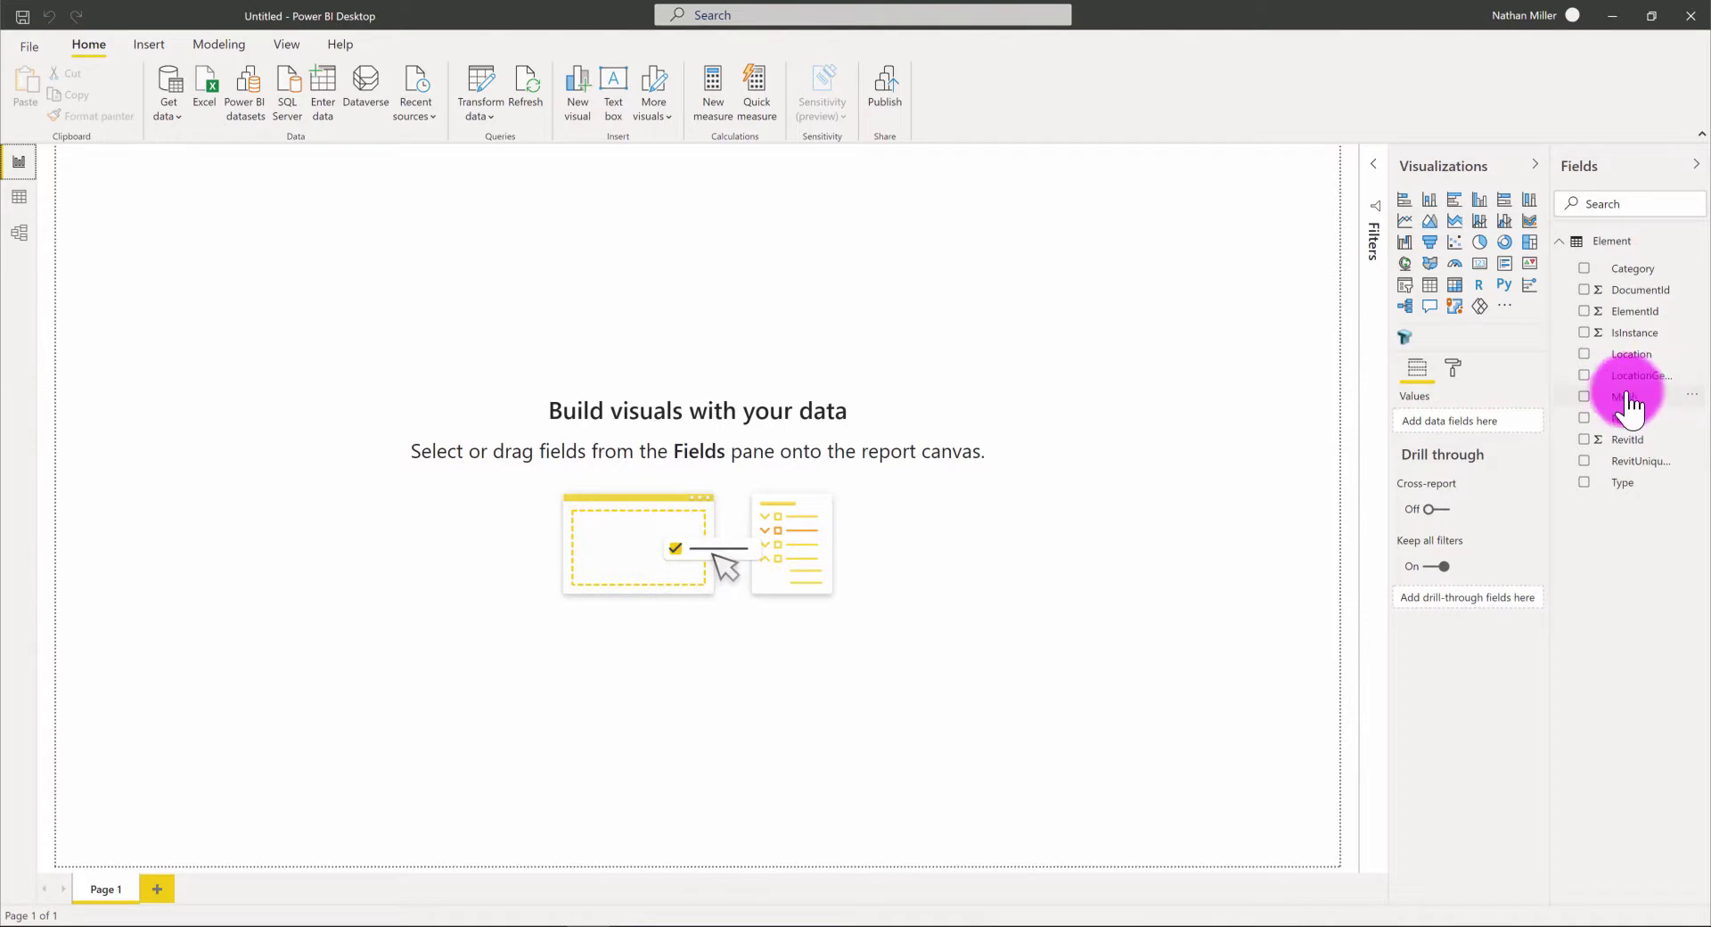
drag(1634, 404, 303, 187)
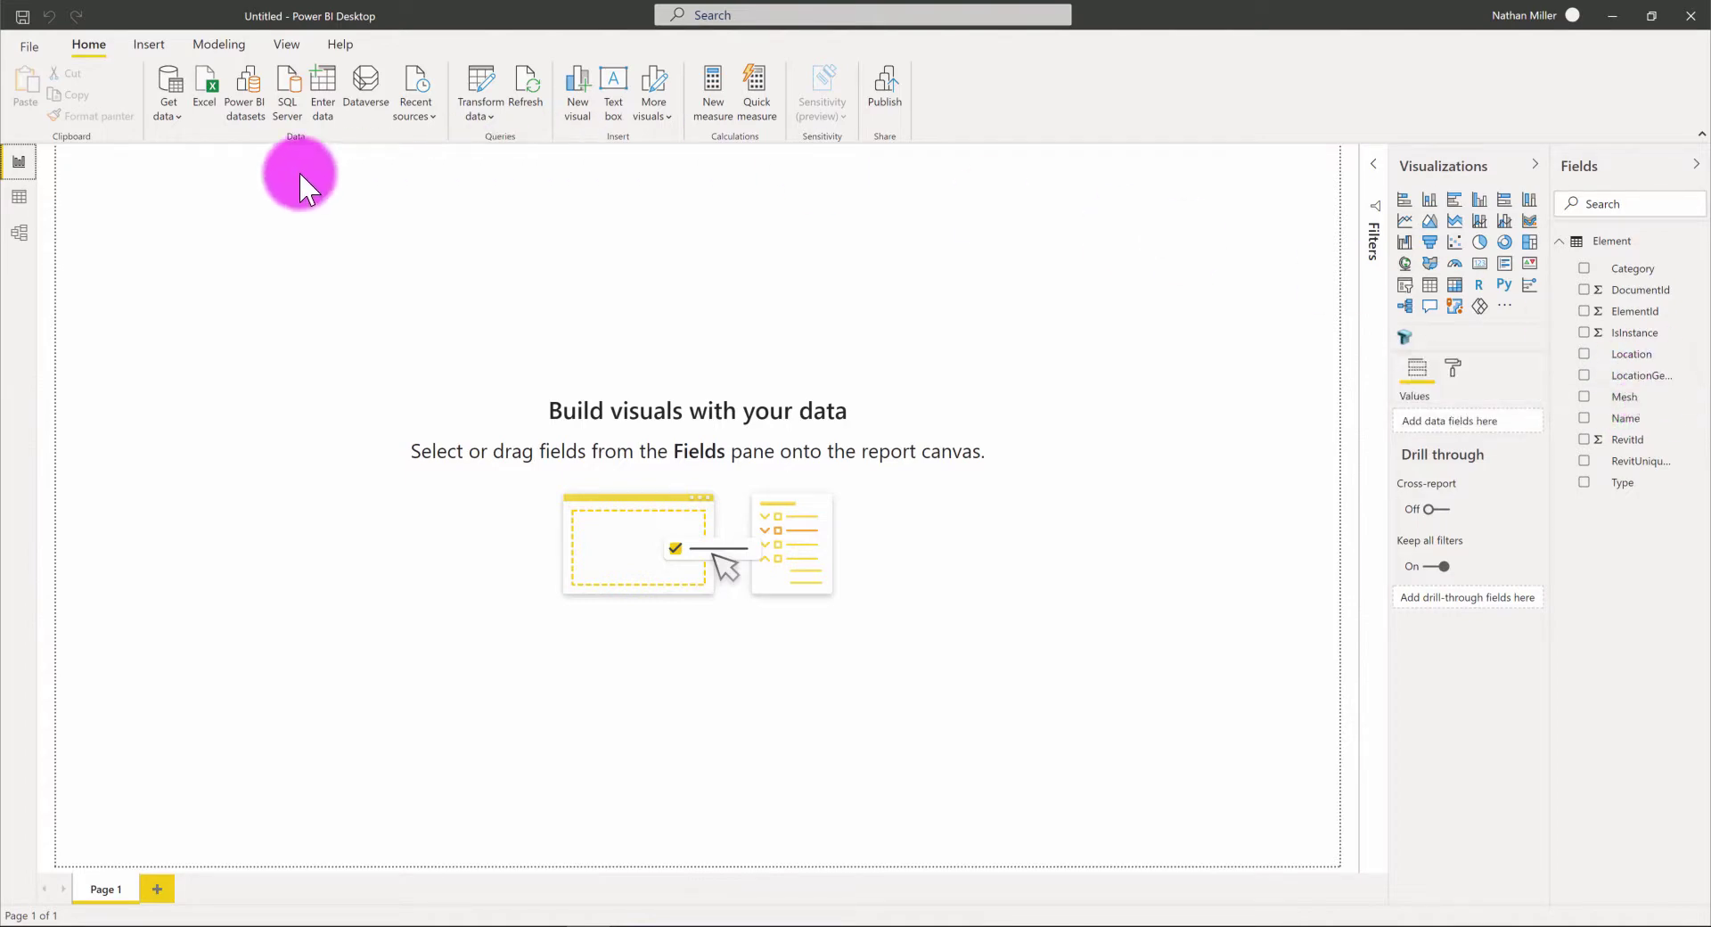
click(19, 196)
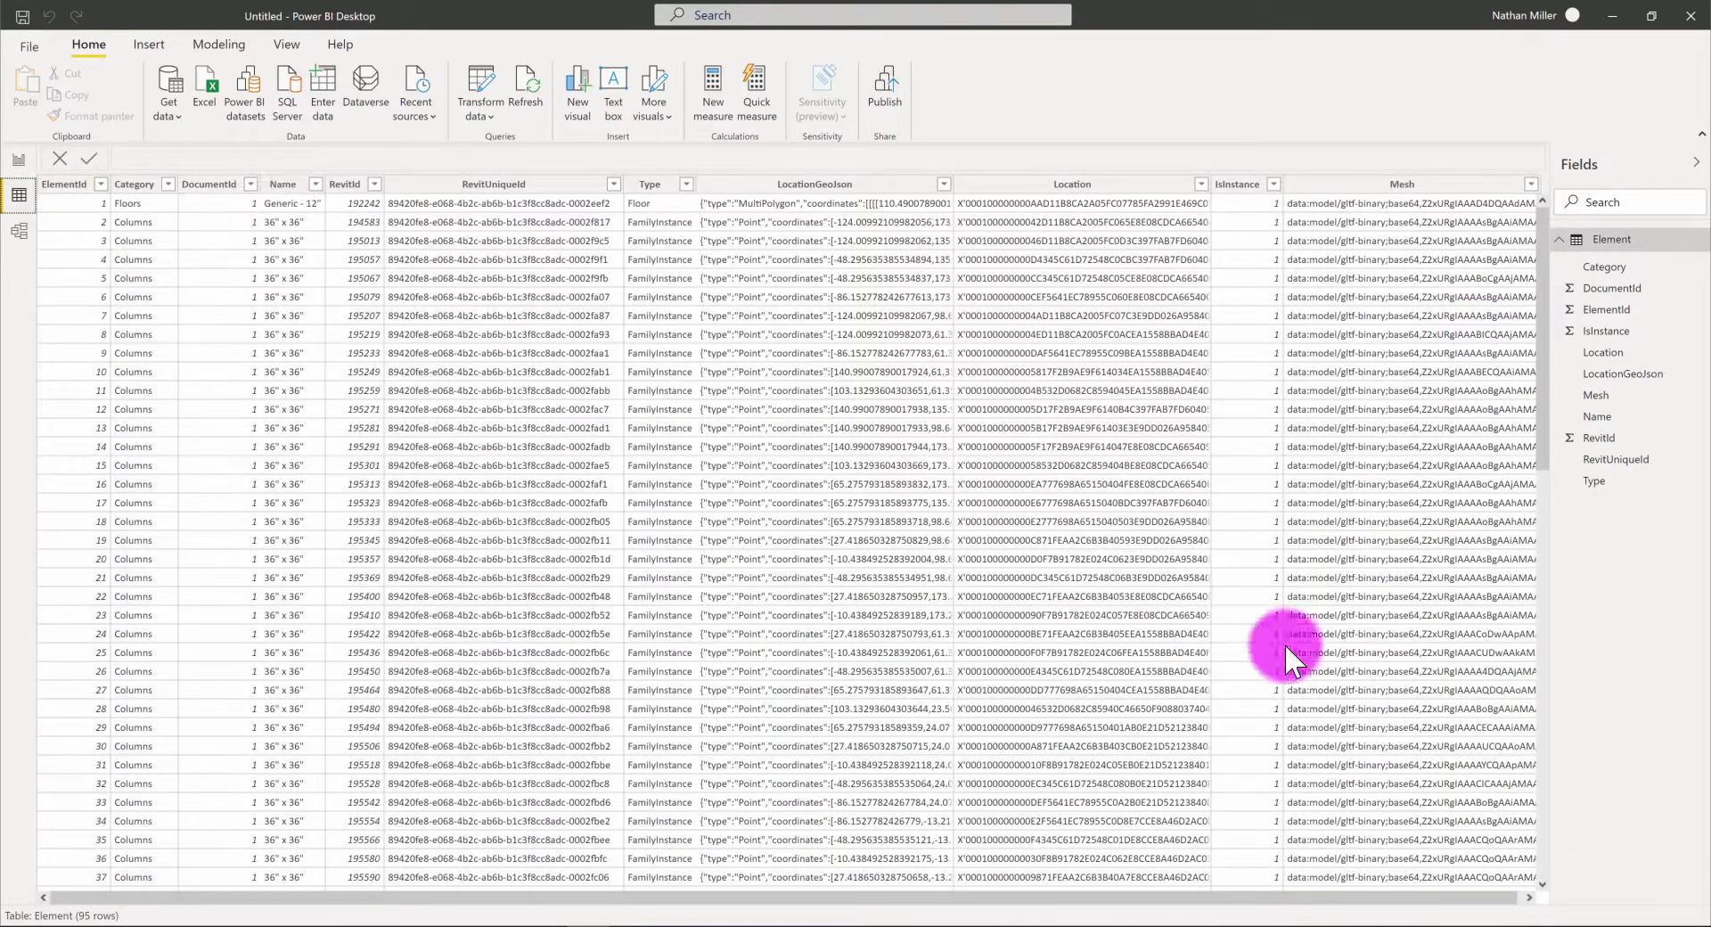
drag(993, 897, 1081, 896)
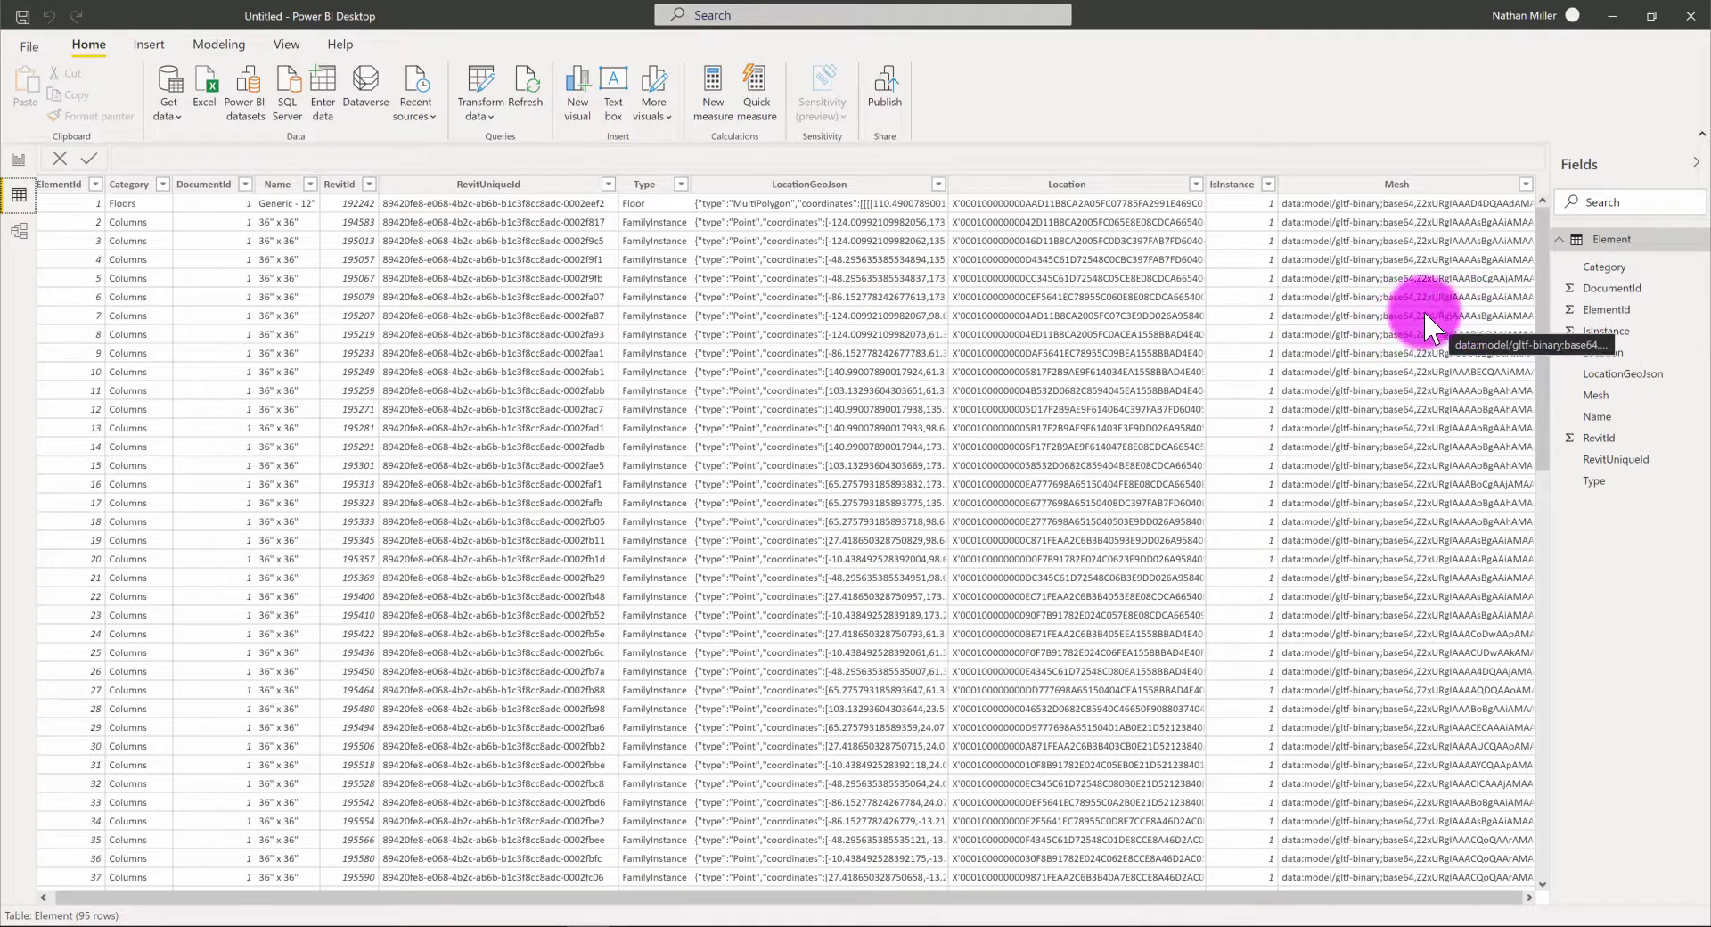
- Add a Tracer 3D (Proving Ground) visual to the report page and resize it
click(18, 162)
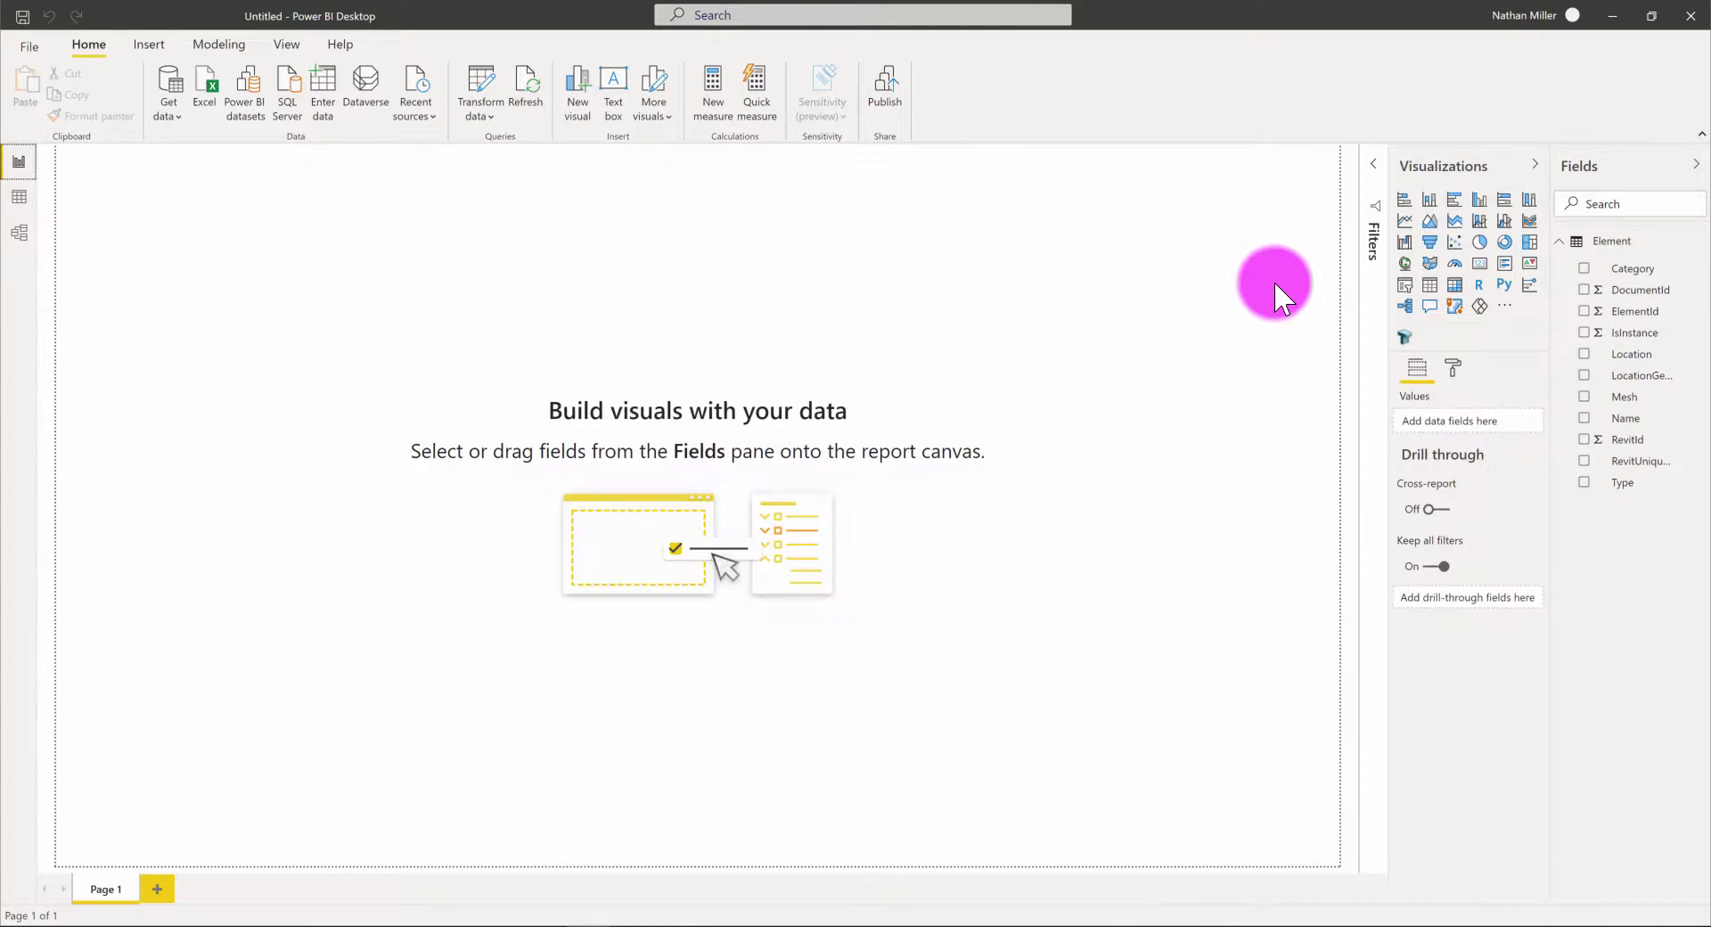
click(1404, 336)
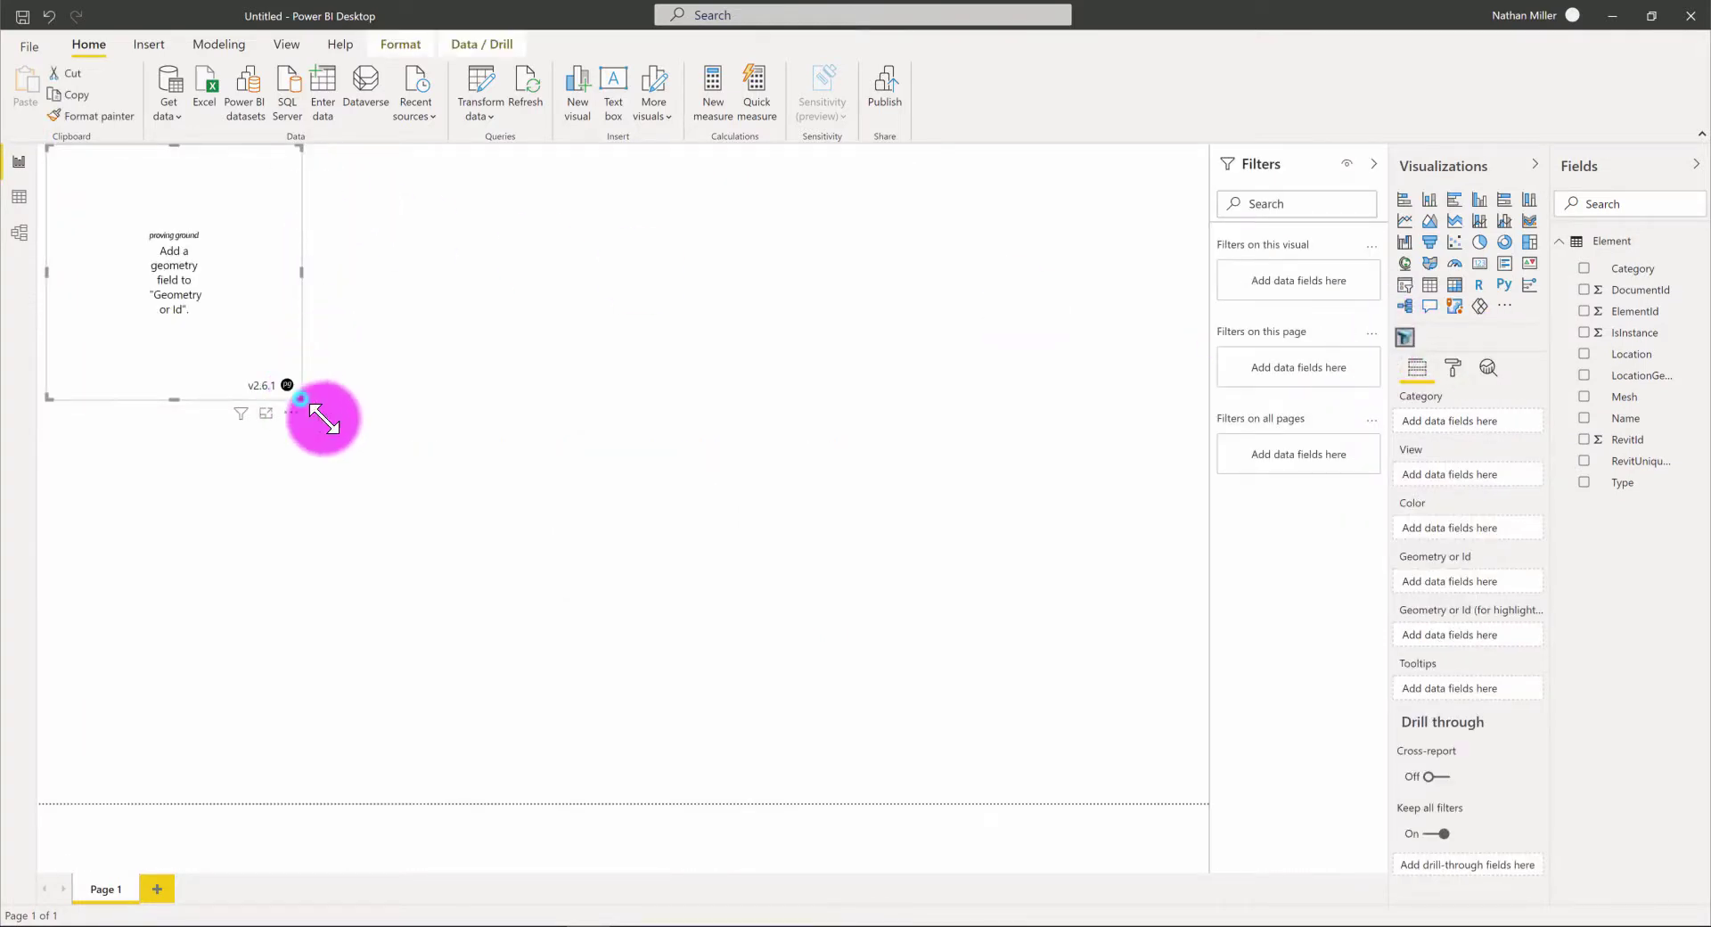
drag(301, 399, 989, 776)
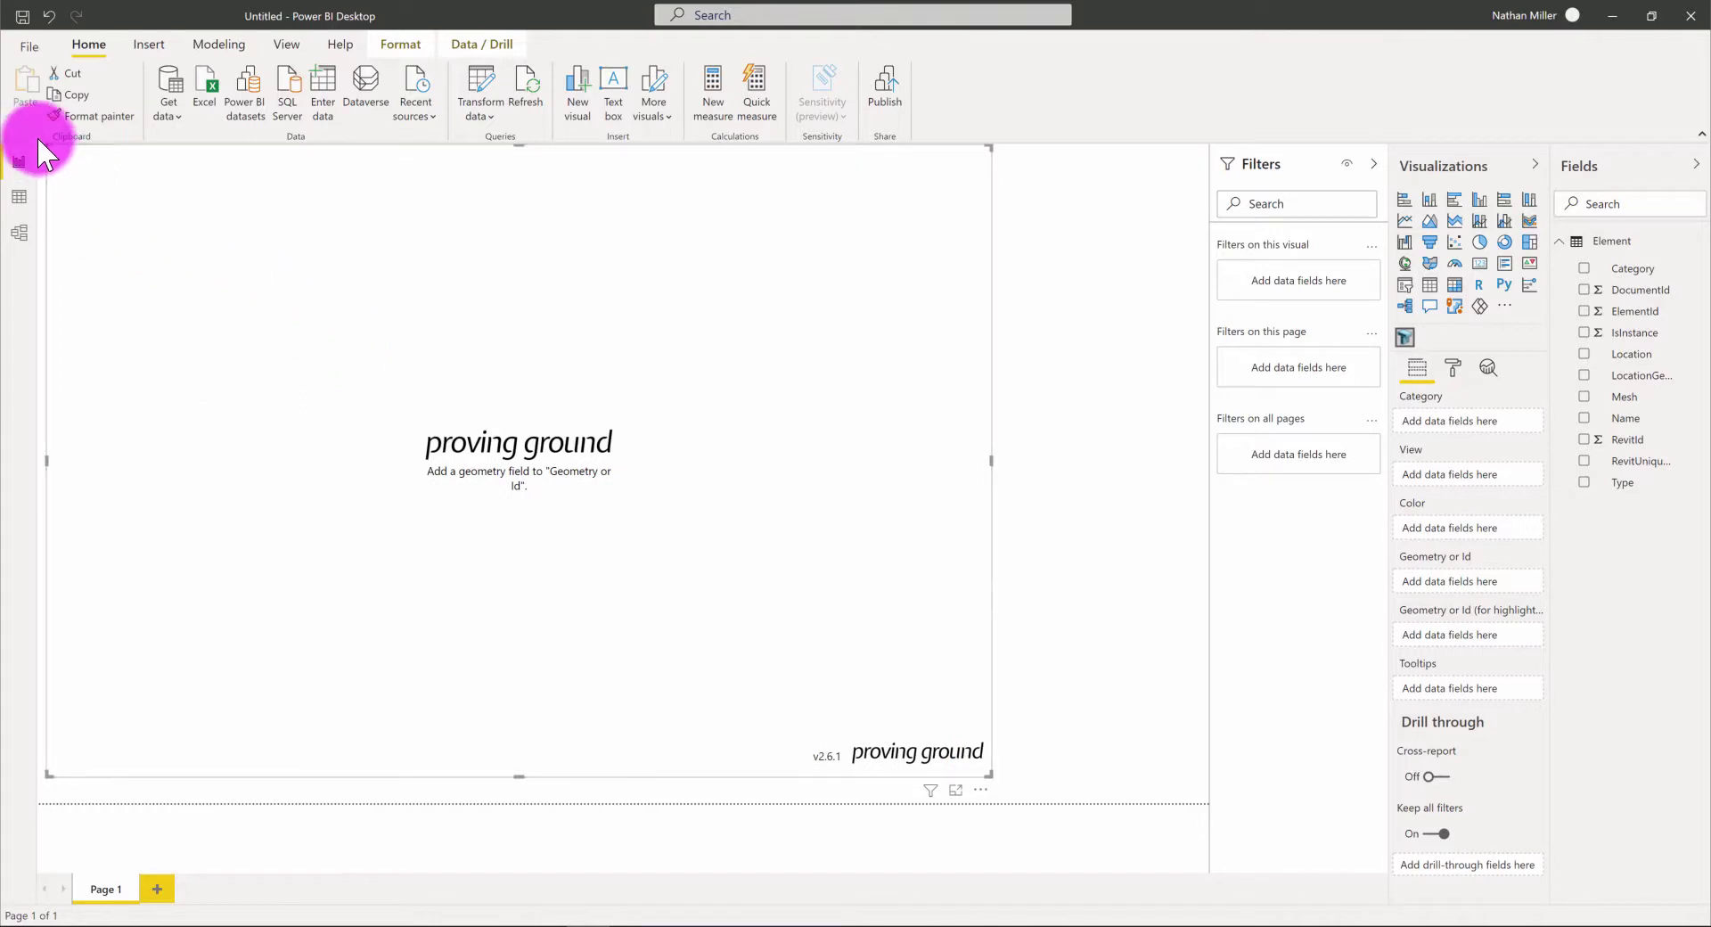
drag(47, 149, 372, 162)
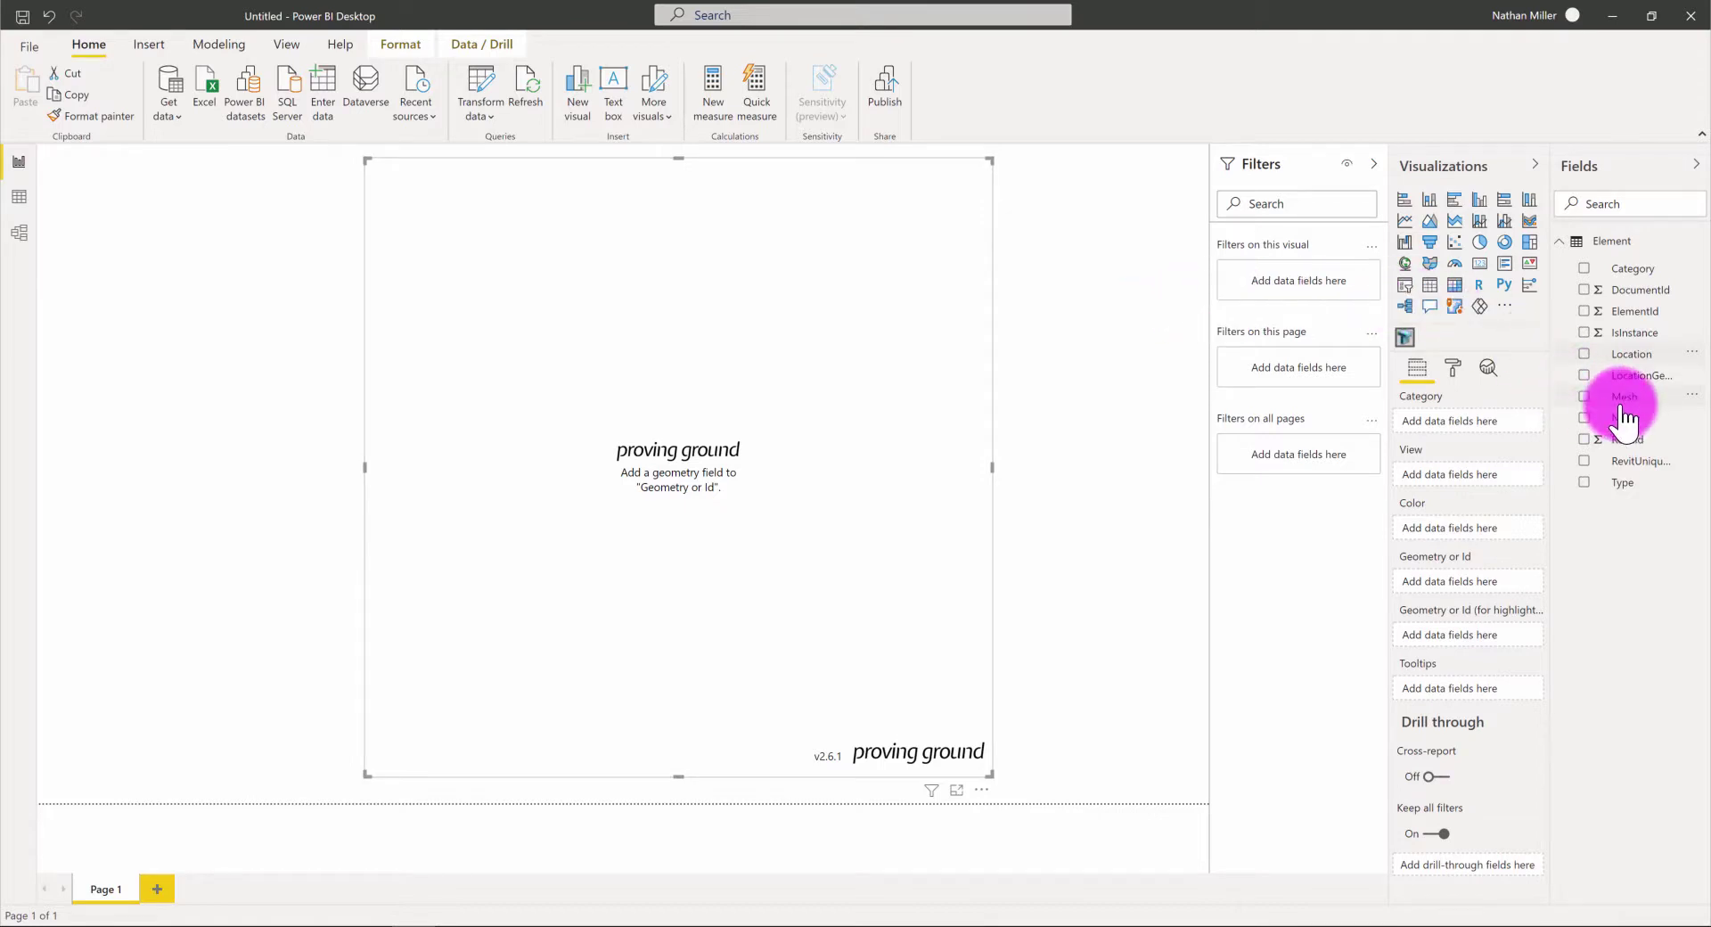
click(20, 197)
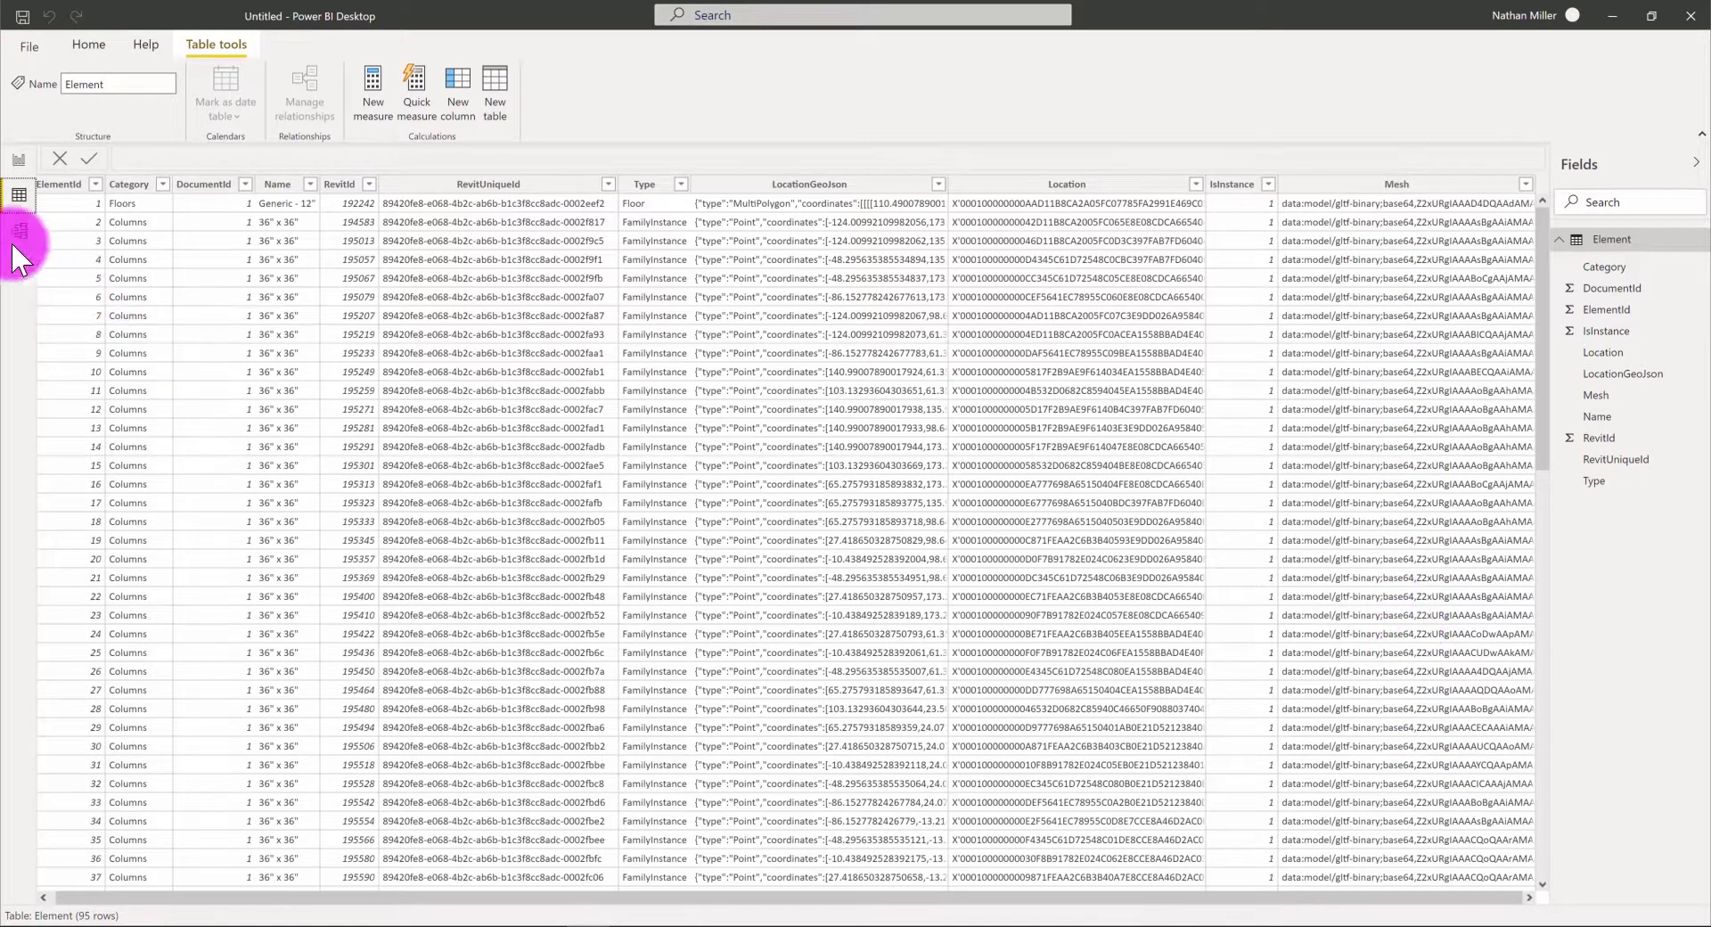
click(19, 159)
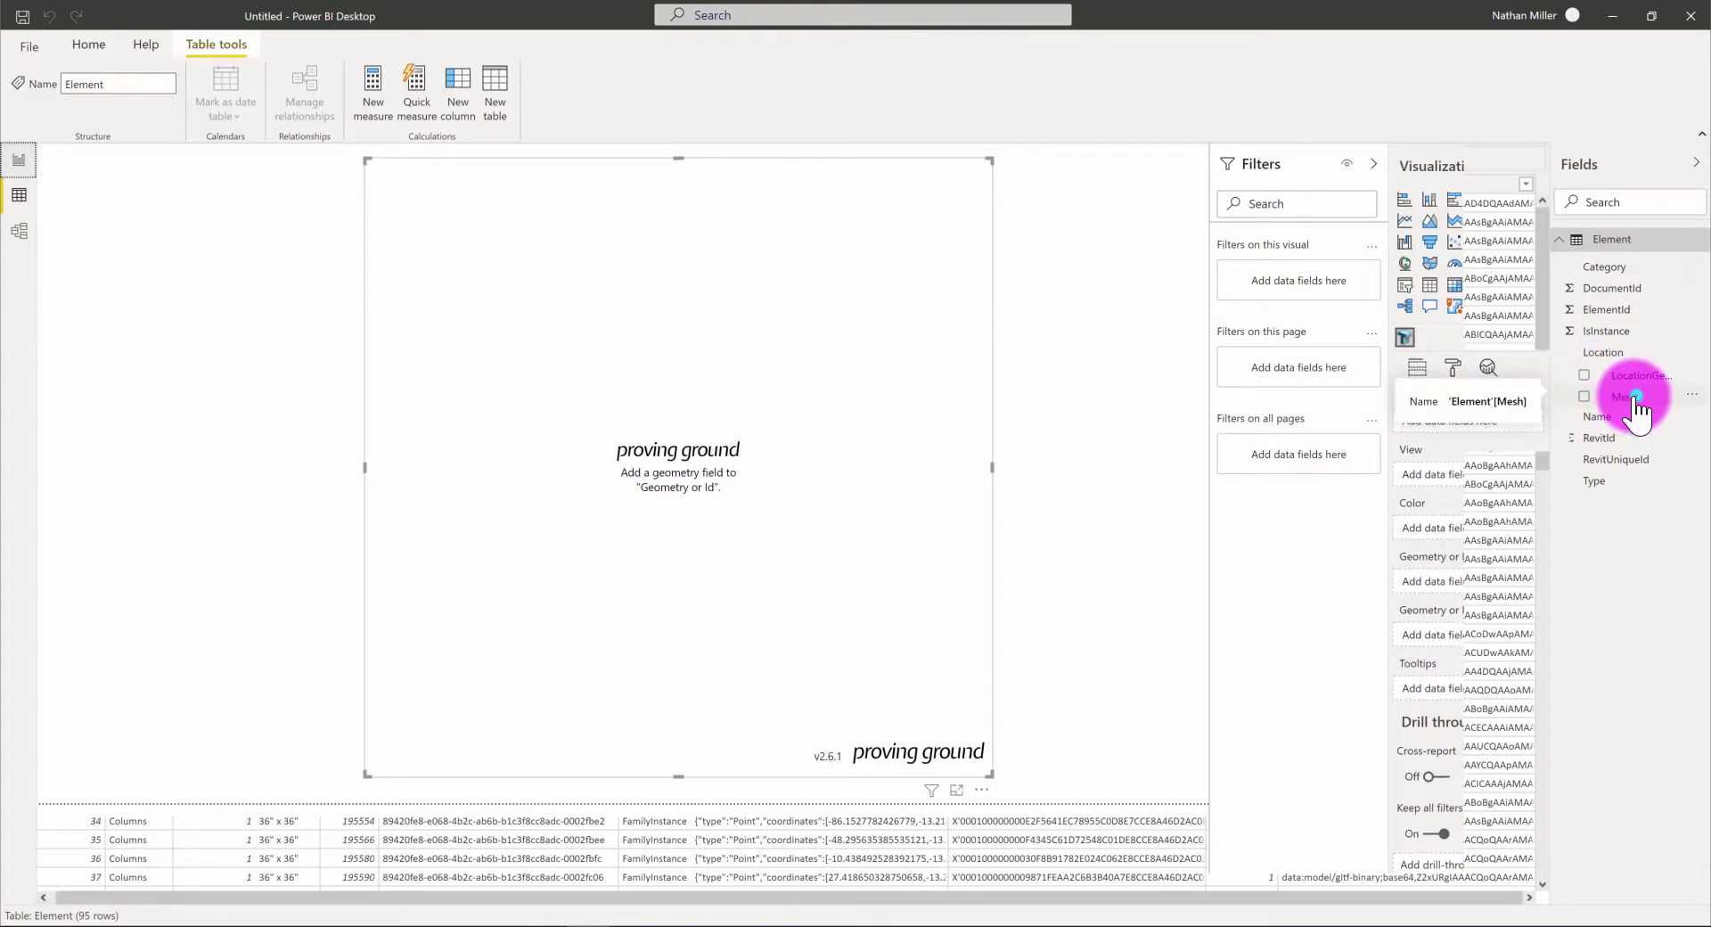
- Put Mesh into Geometry or Id, orbit the rendered tower, and check the 'Failed to parse data. (45)' warning
drag(1629, 399, 1470, 592)
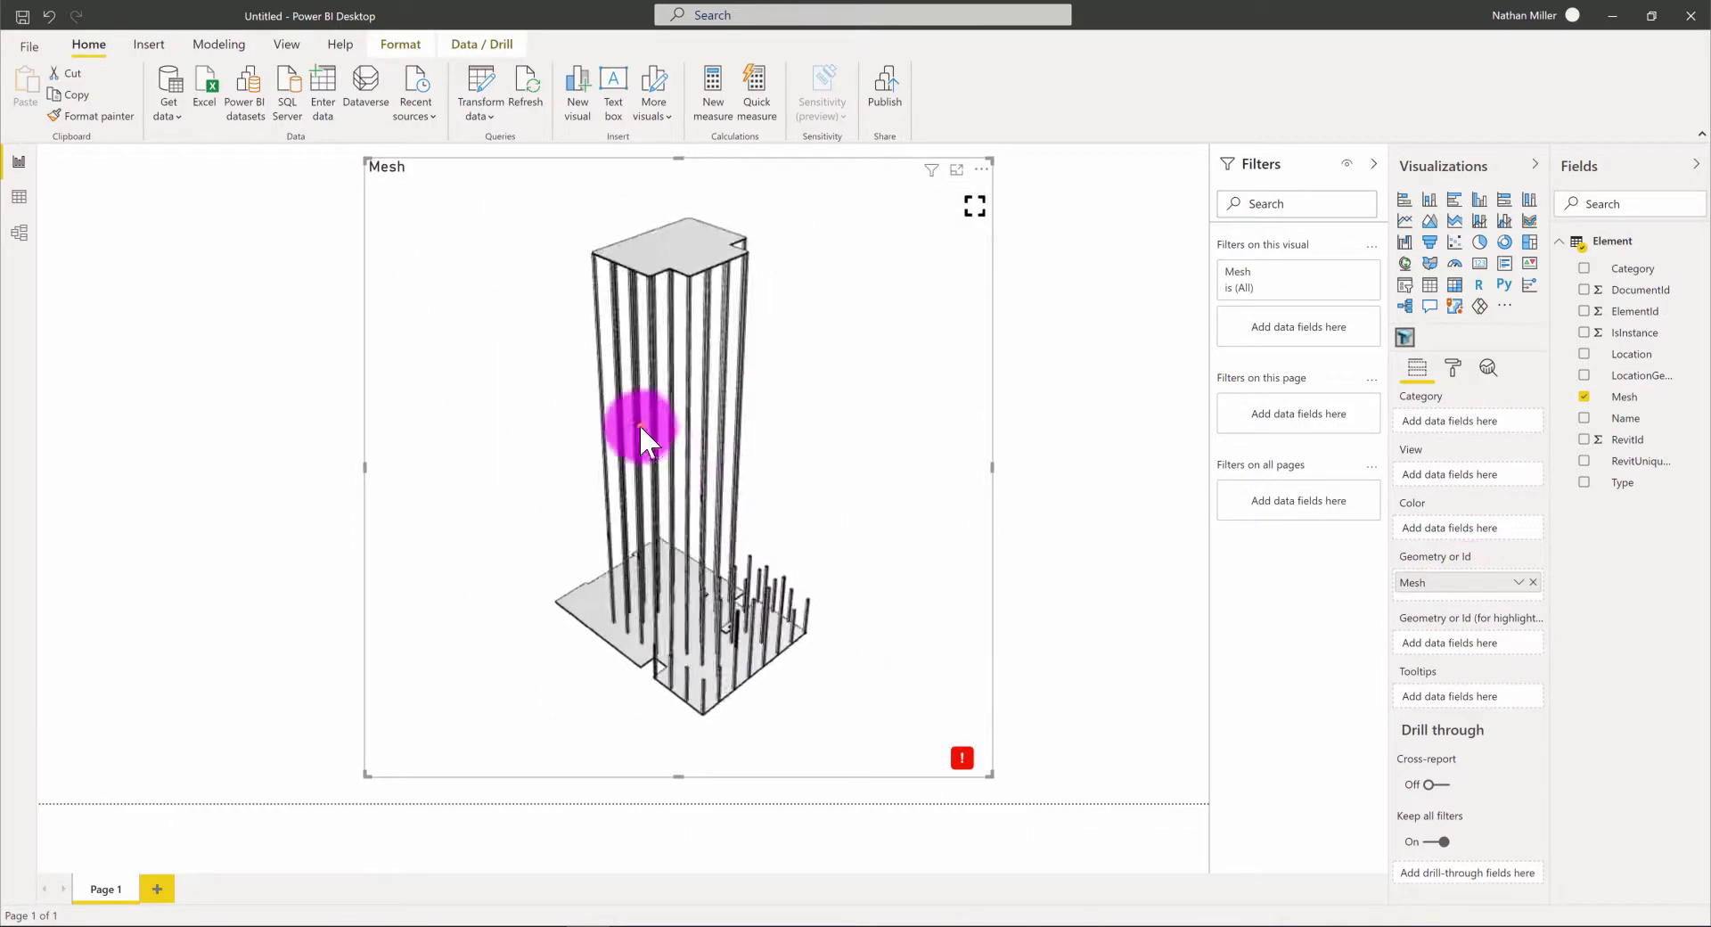
drag(639, 425, 696, 303)
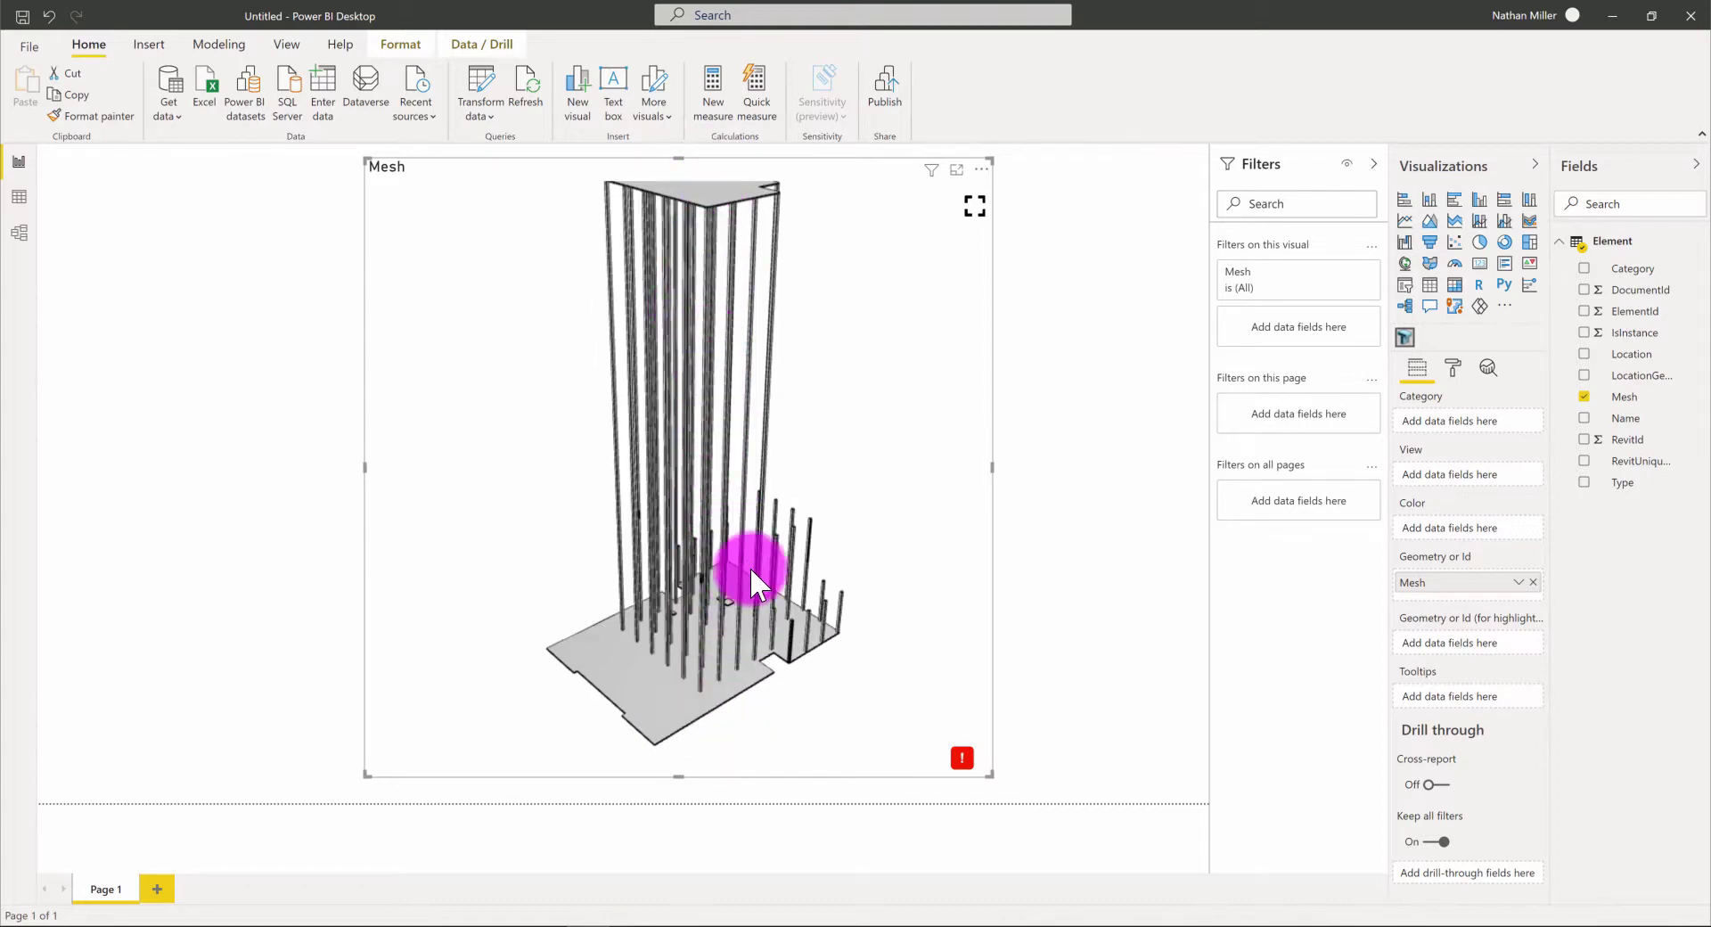
drag(665, 621, 697, 520)
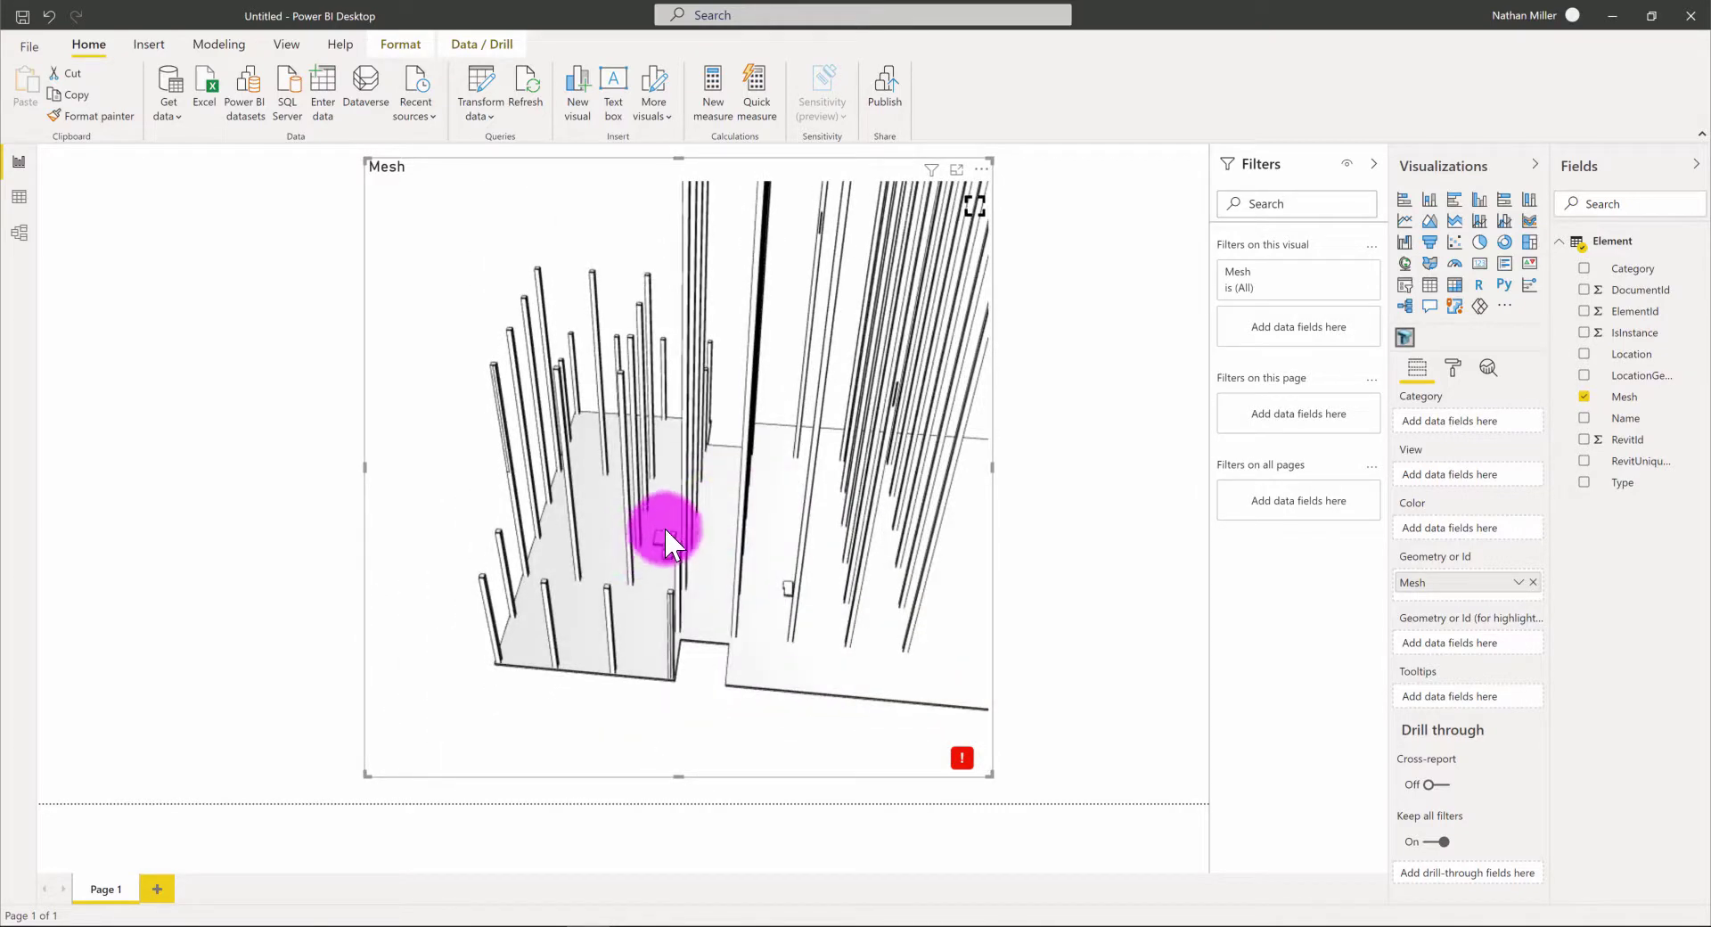
drag(741, 567, 633, 463)
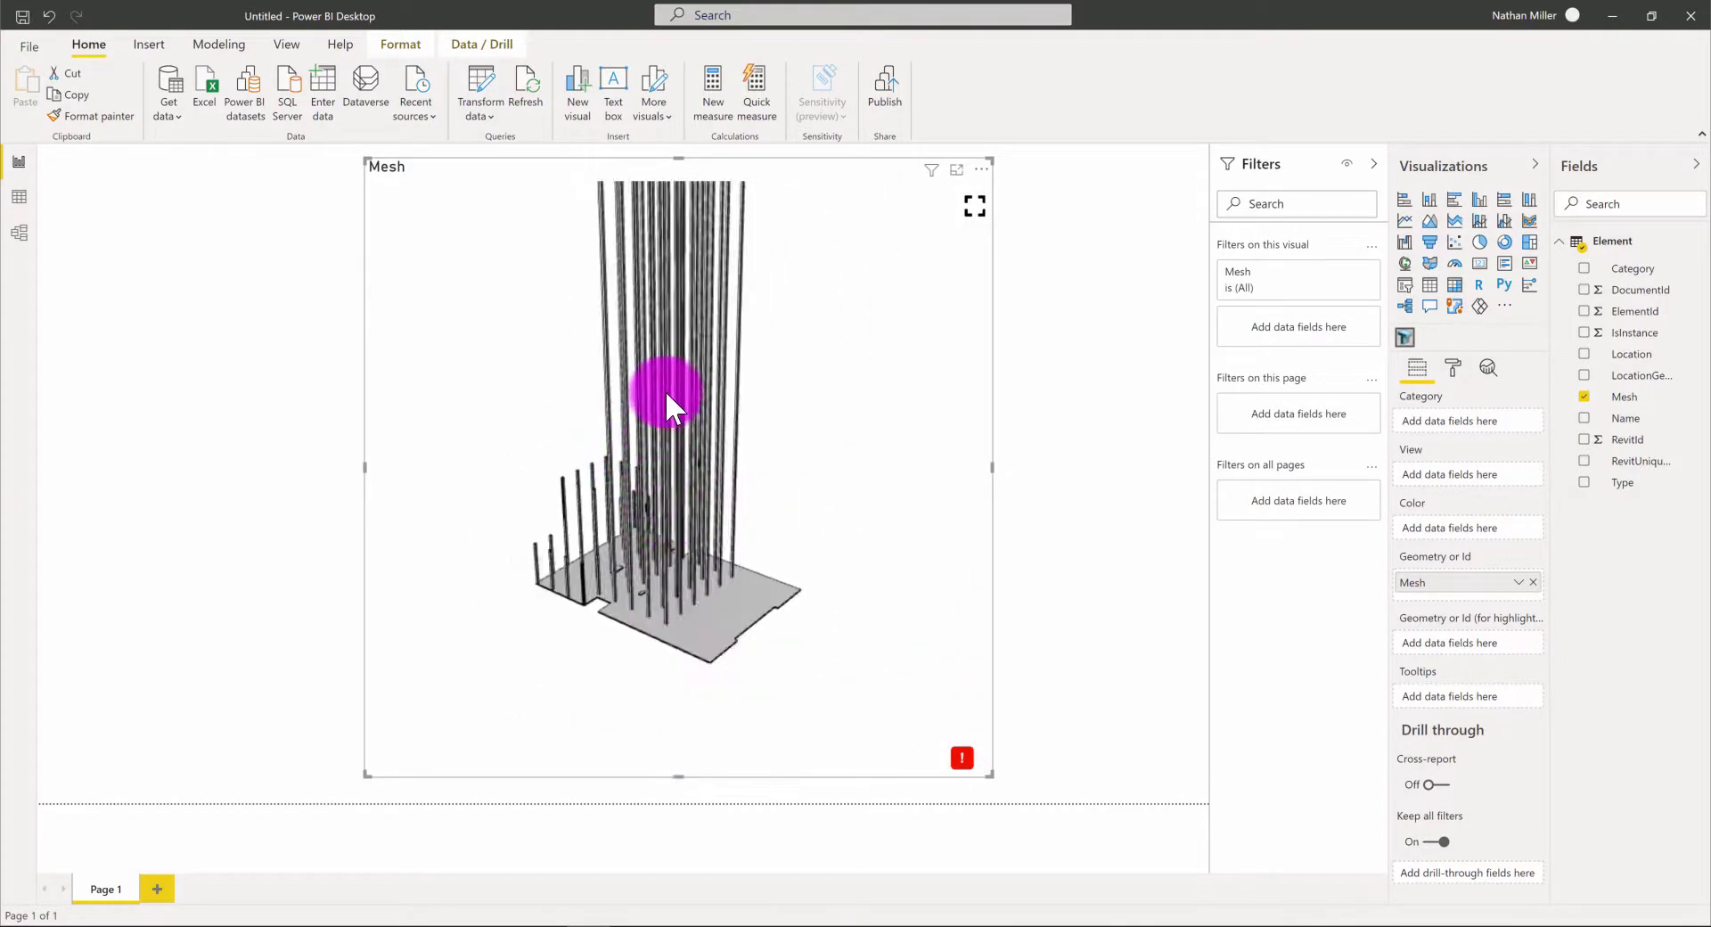
drag(670, 389, 871, 552)
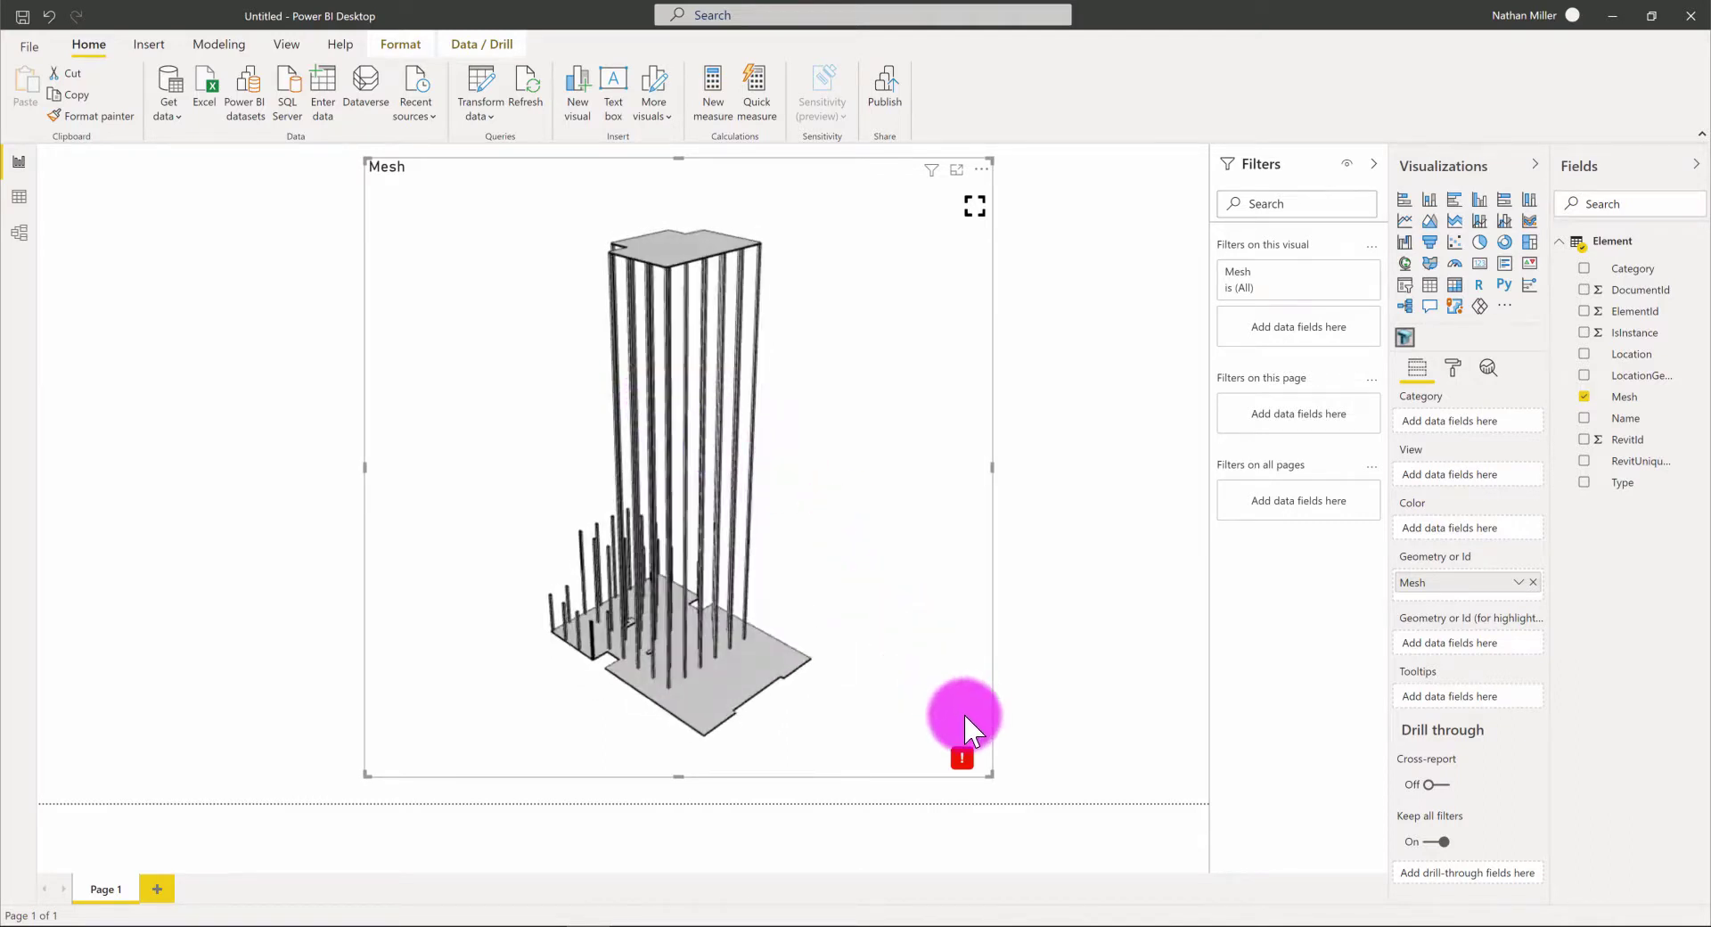
mouse_move(954, 755)
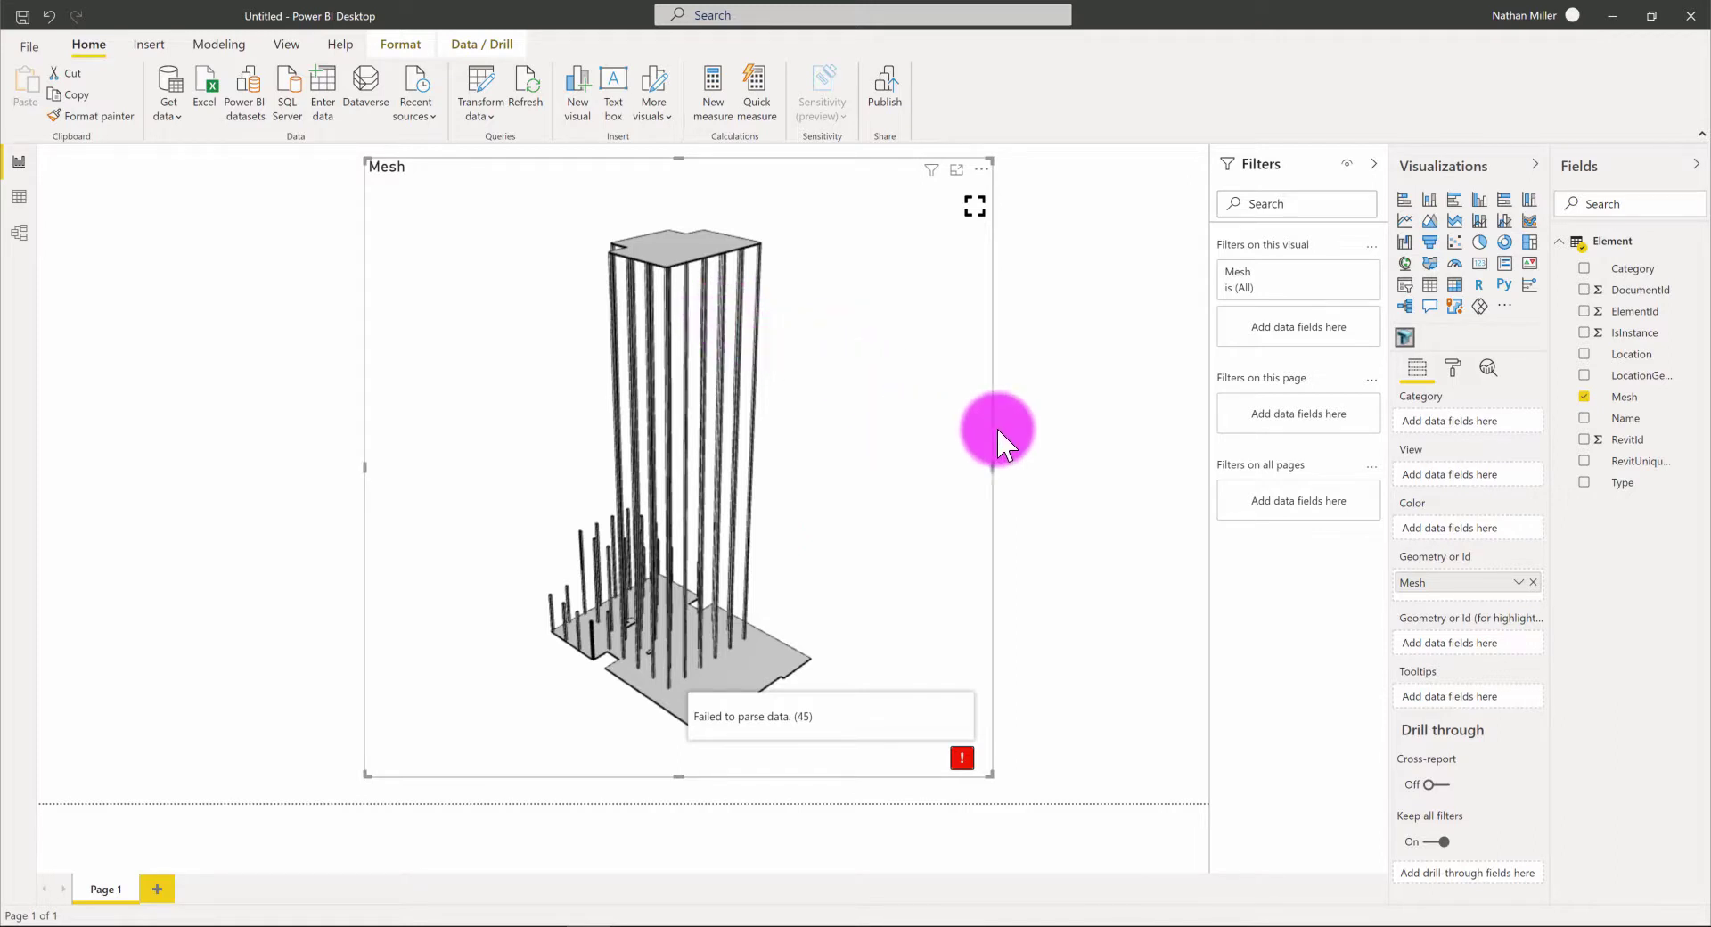
click(1051, 402)
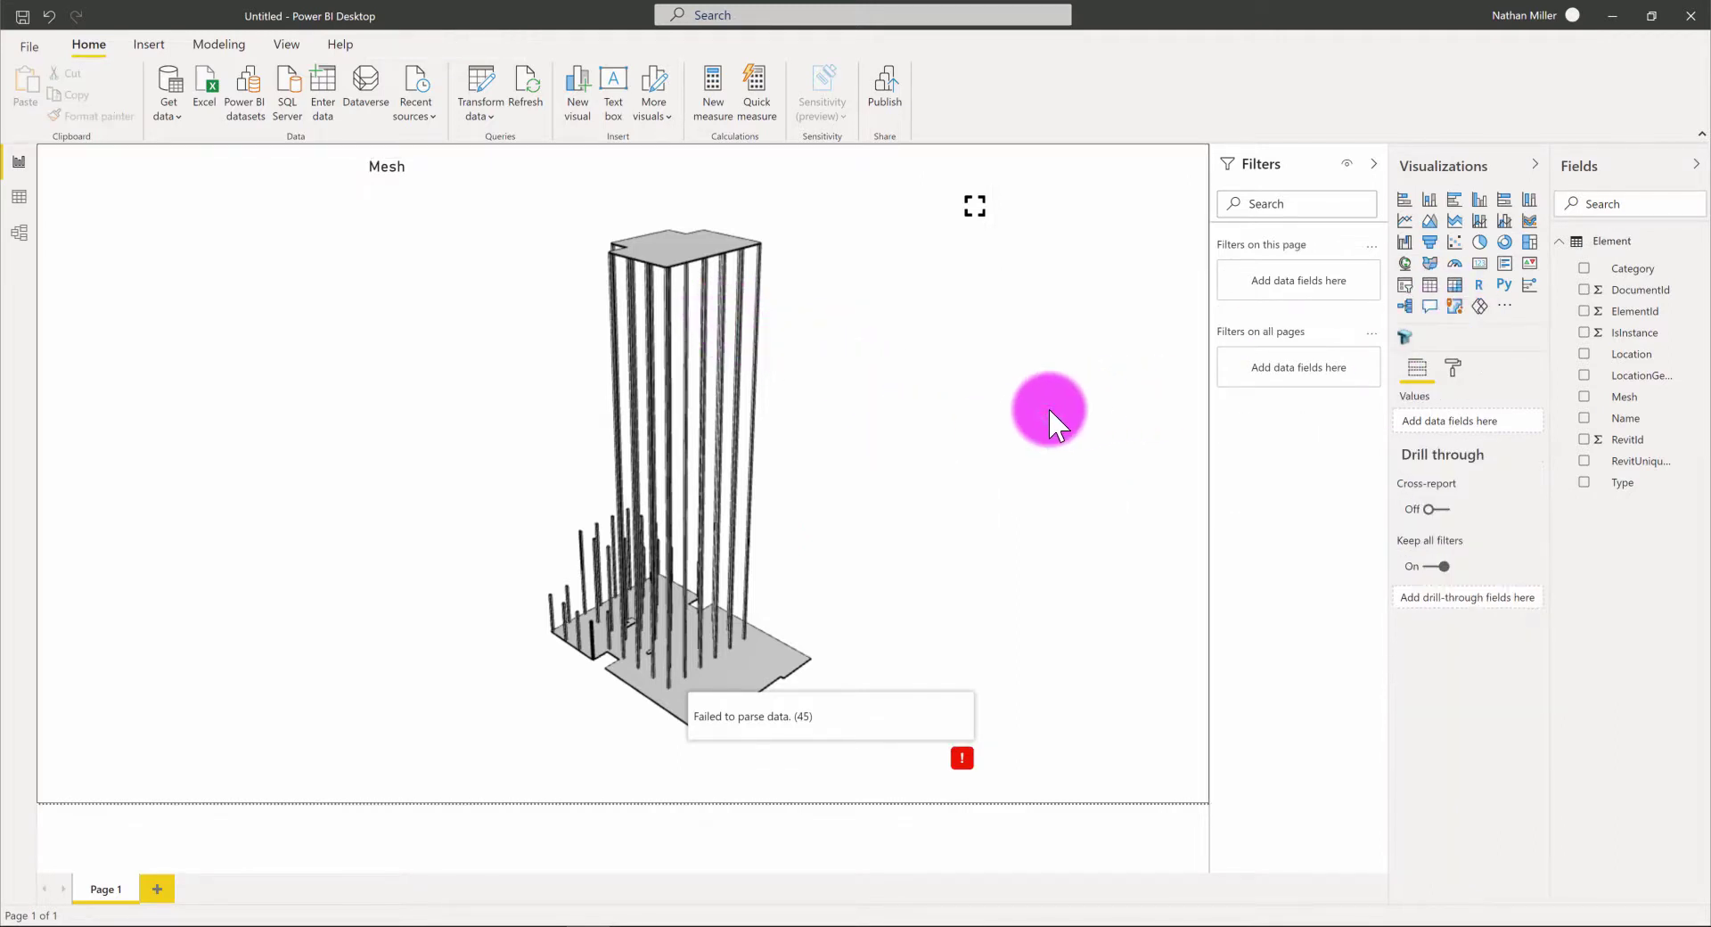
click(962, 752)
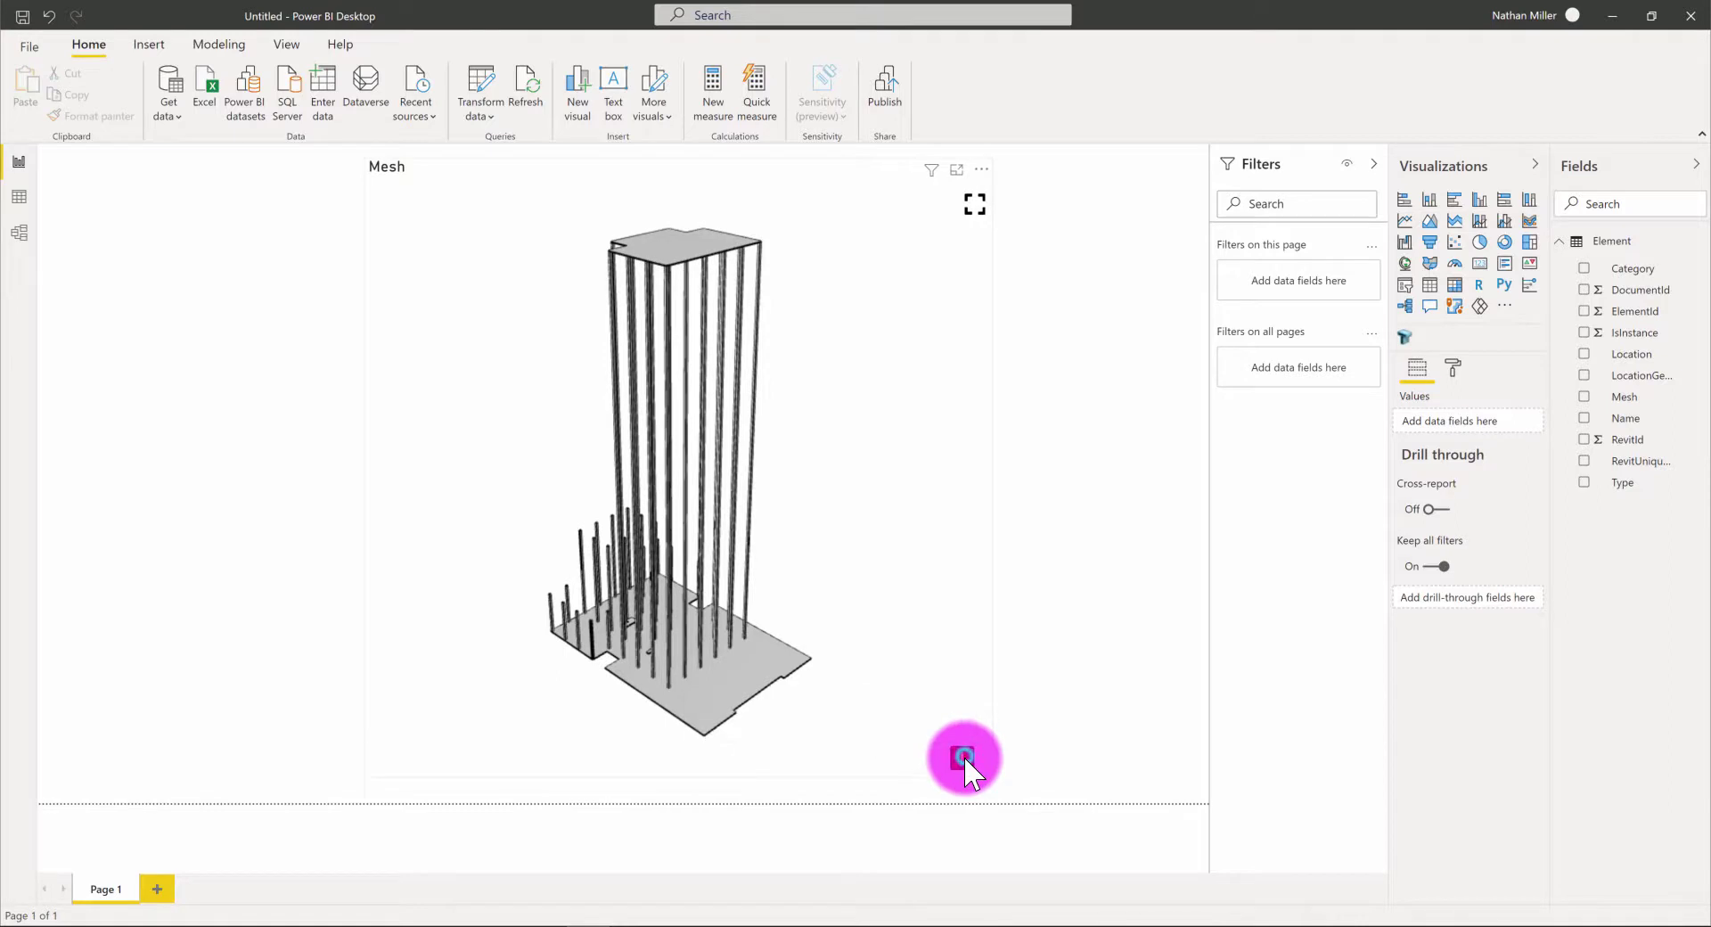
click(1092, 695)
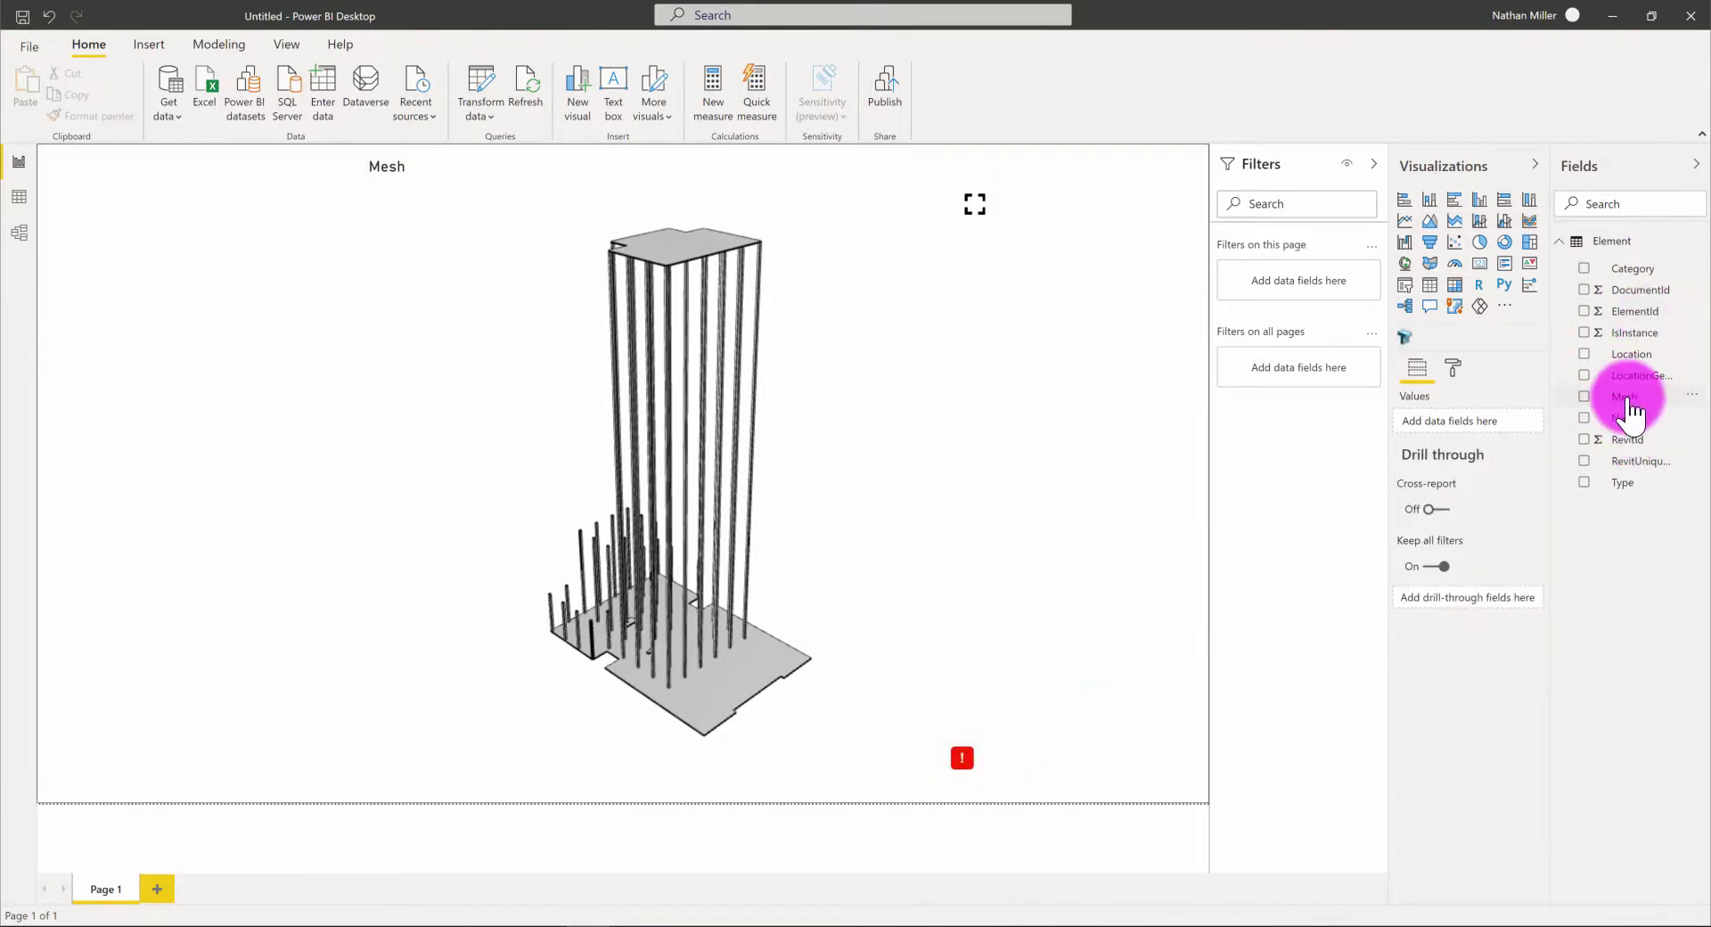
drag(1629, 410, 927, 381)
mouse_move(423, 159)
mouse_down()
mouse_move(417, 175)
mouse_move(413, 149)
mouse_move(449, 140)
mouse_up()
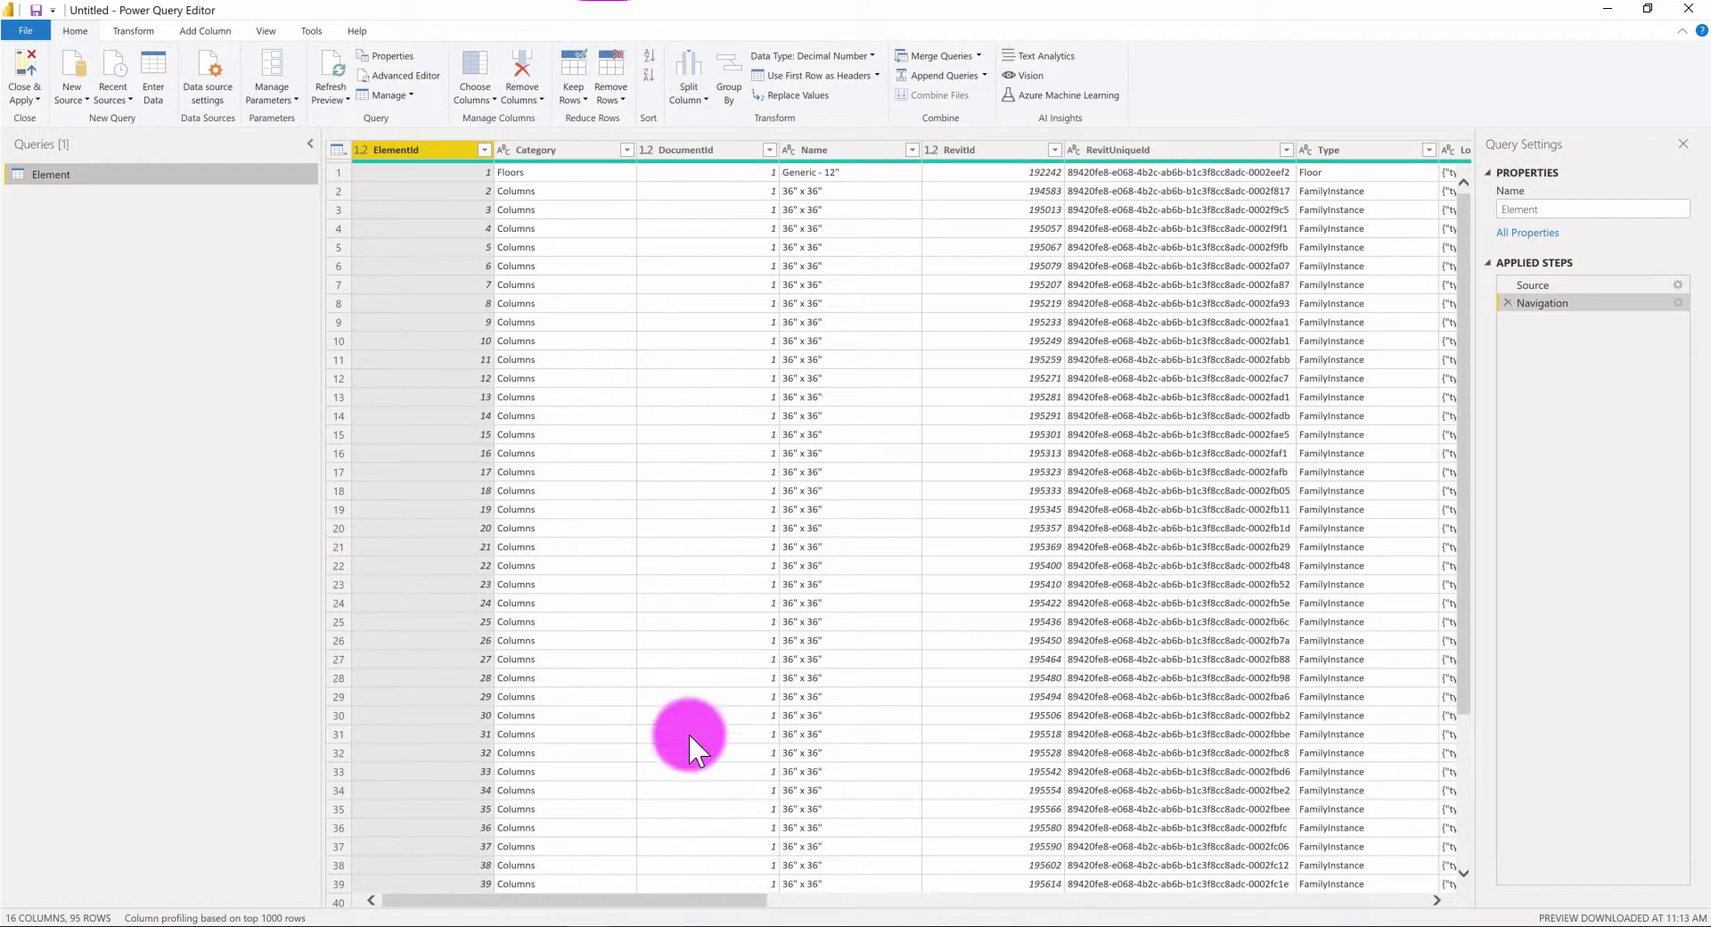
- Select the Element query's Mesh column in Power Query Editor
drag(710, 900, 1292, 896)
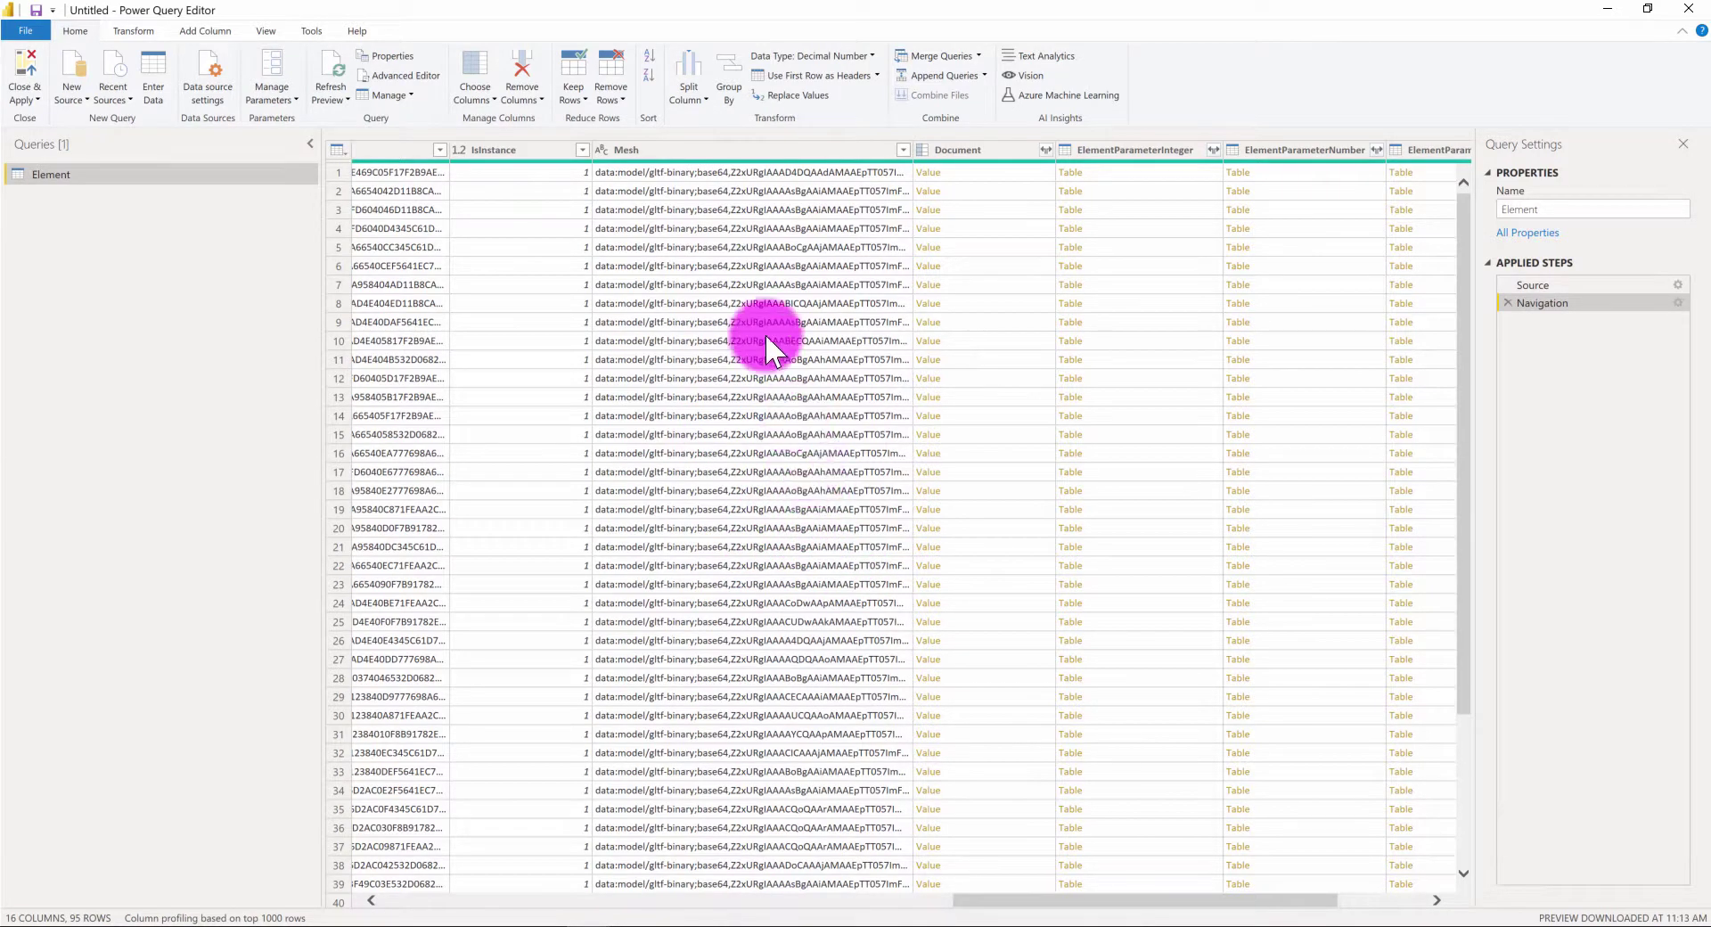
click(660, 148)
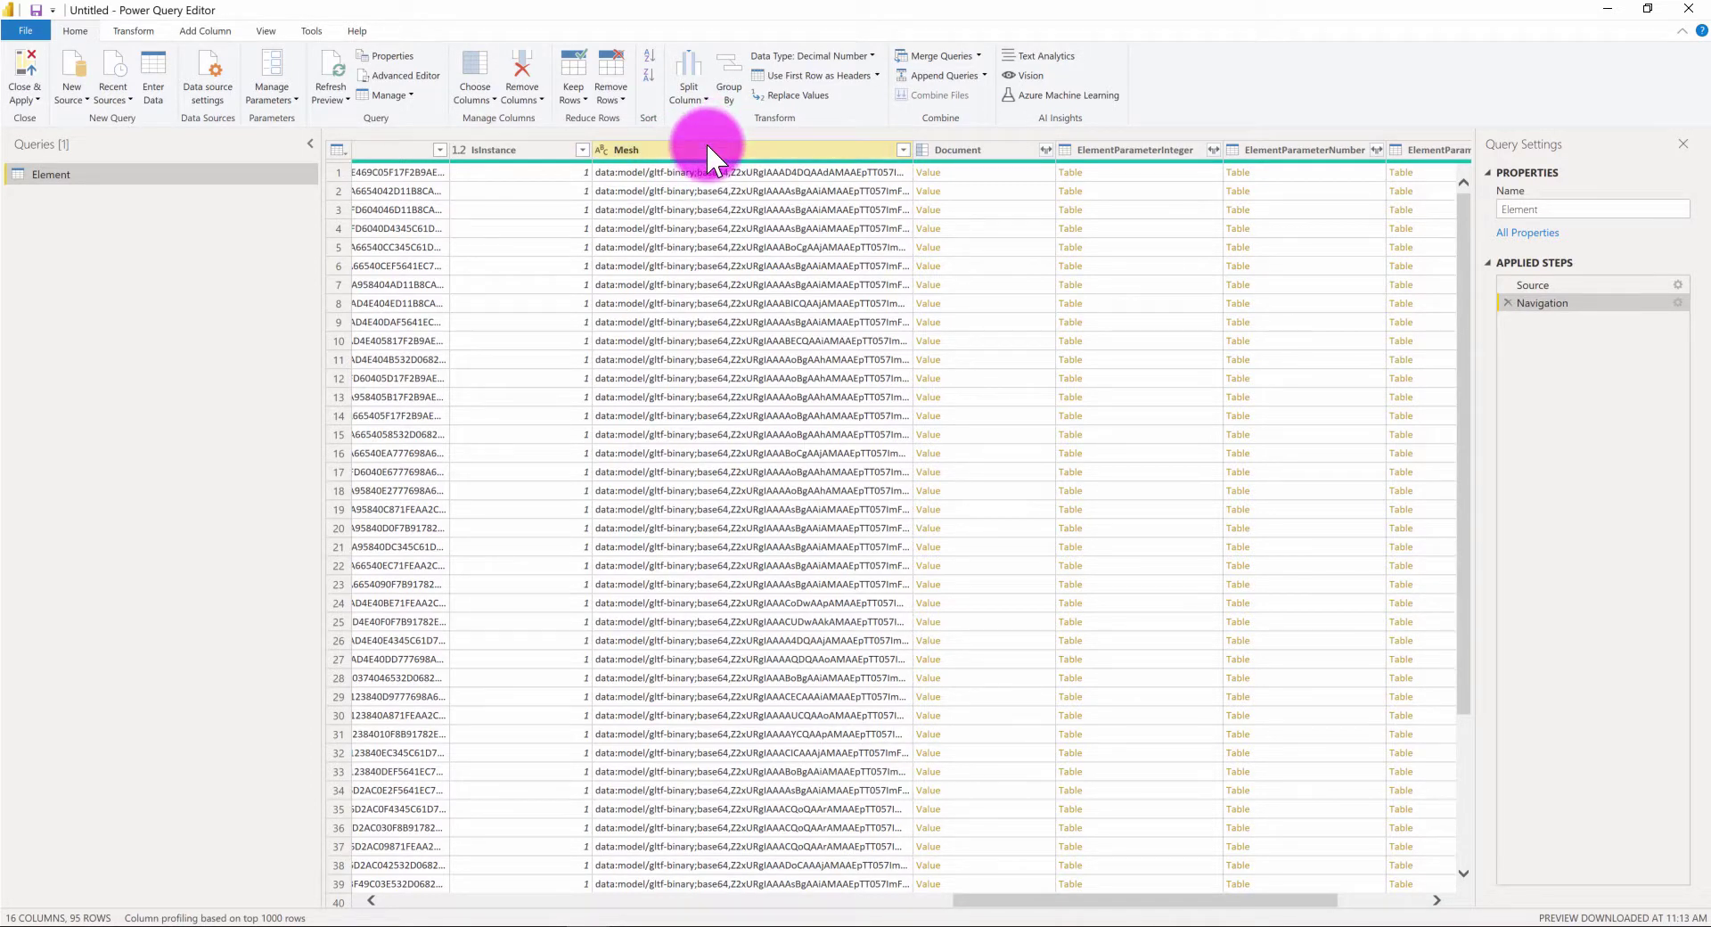
click(707, 146)
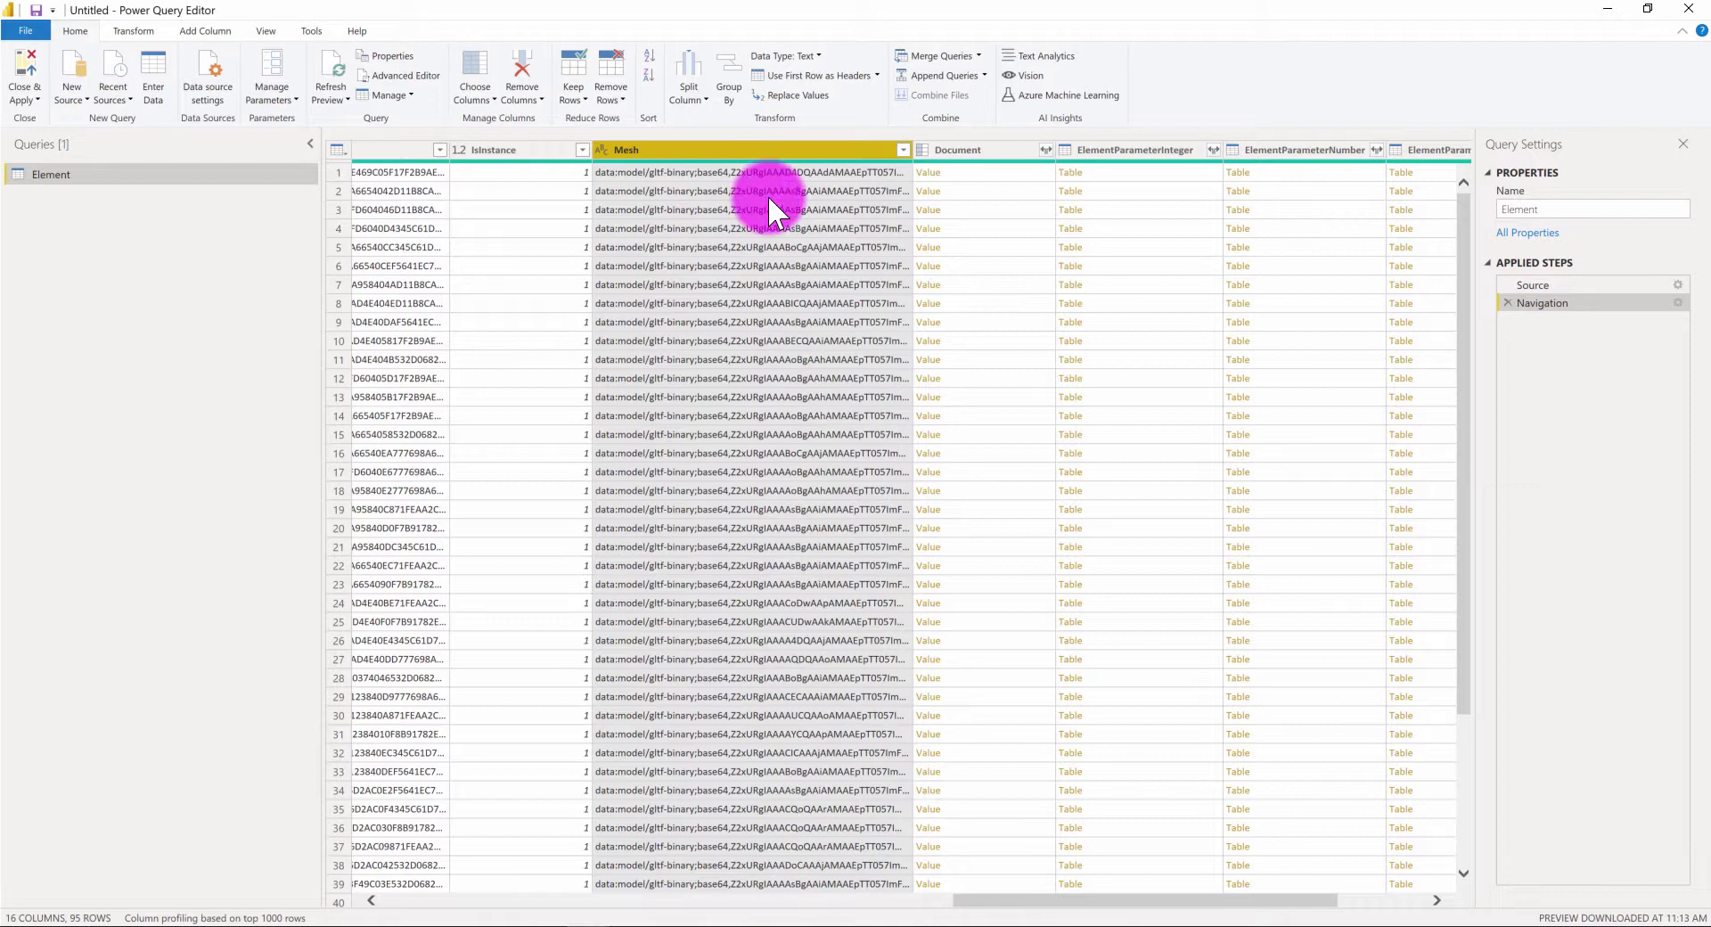
- Split Mesh by number of characters, repeatedly every 32766 characters
click(707, 94)
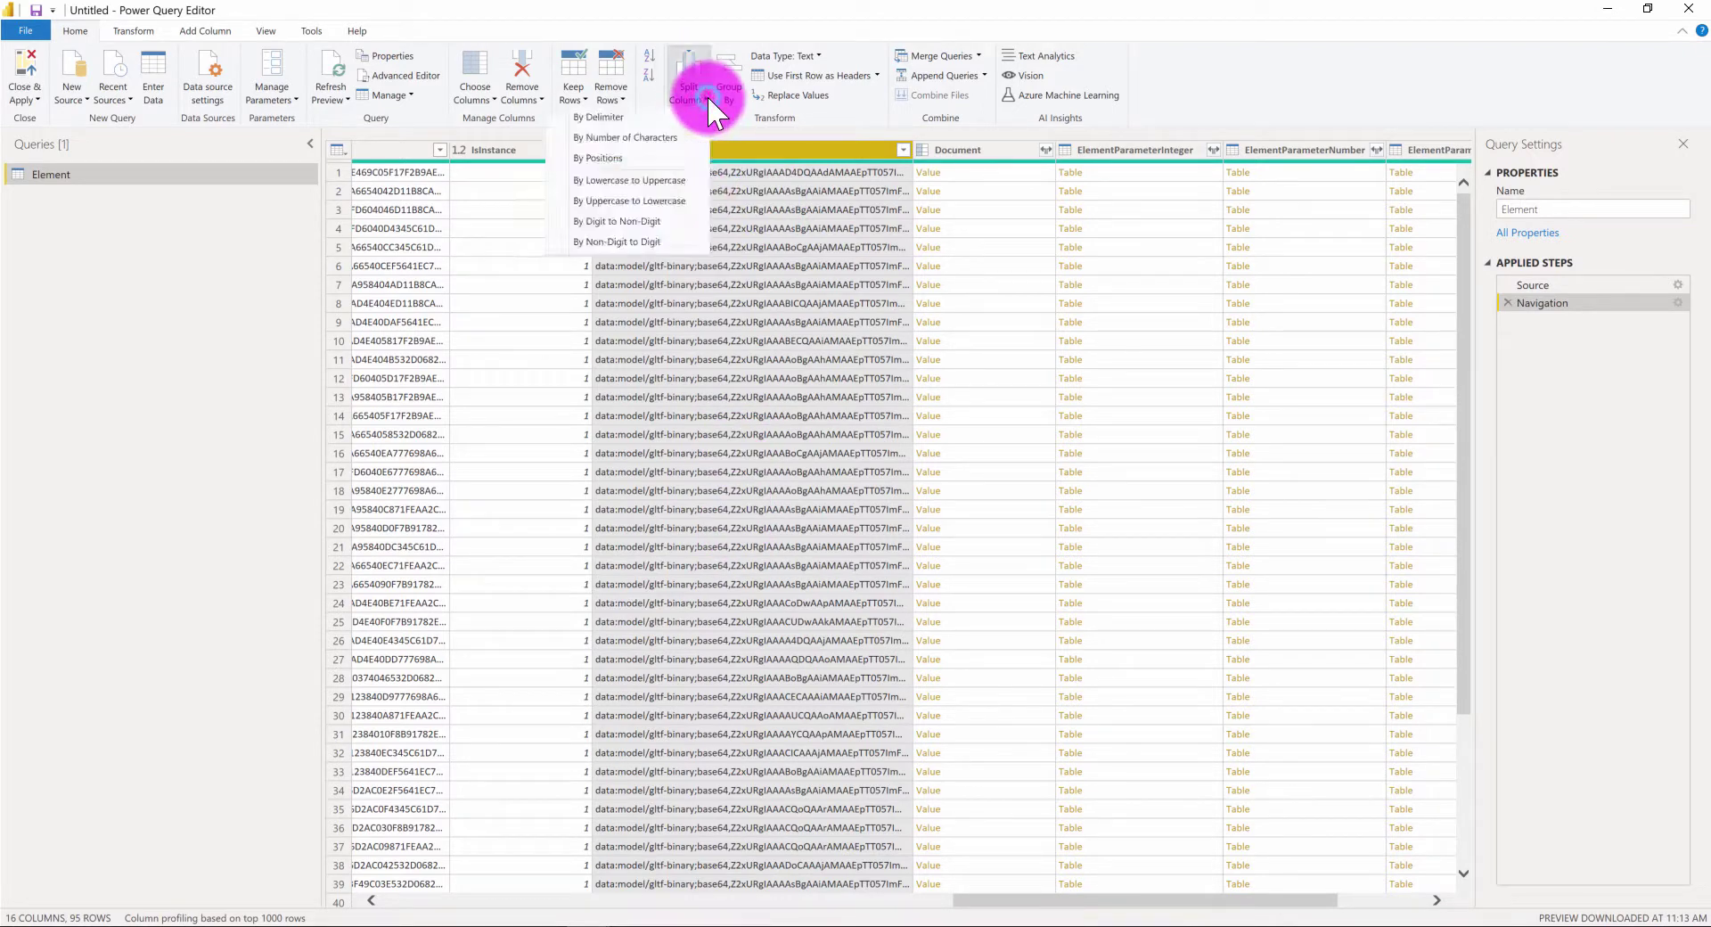
click(661, 137)
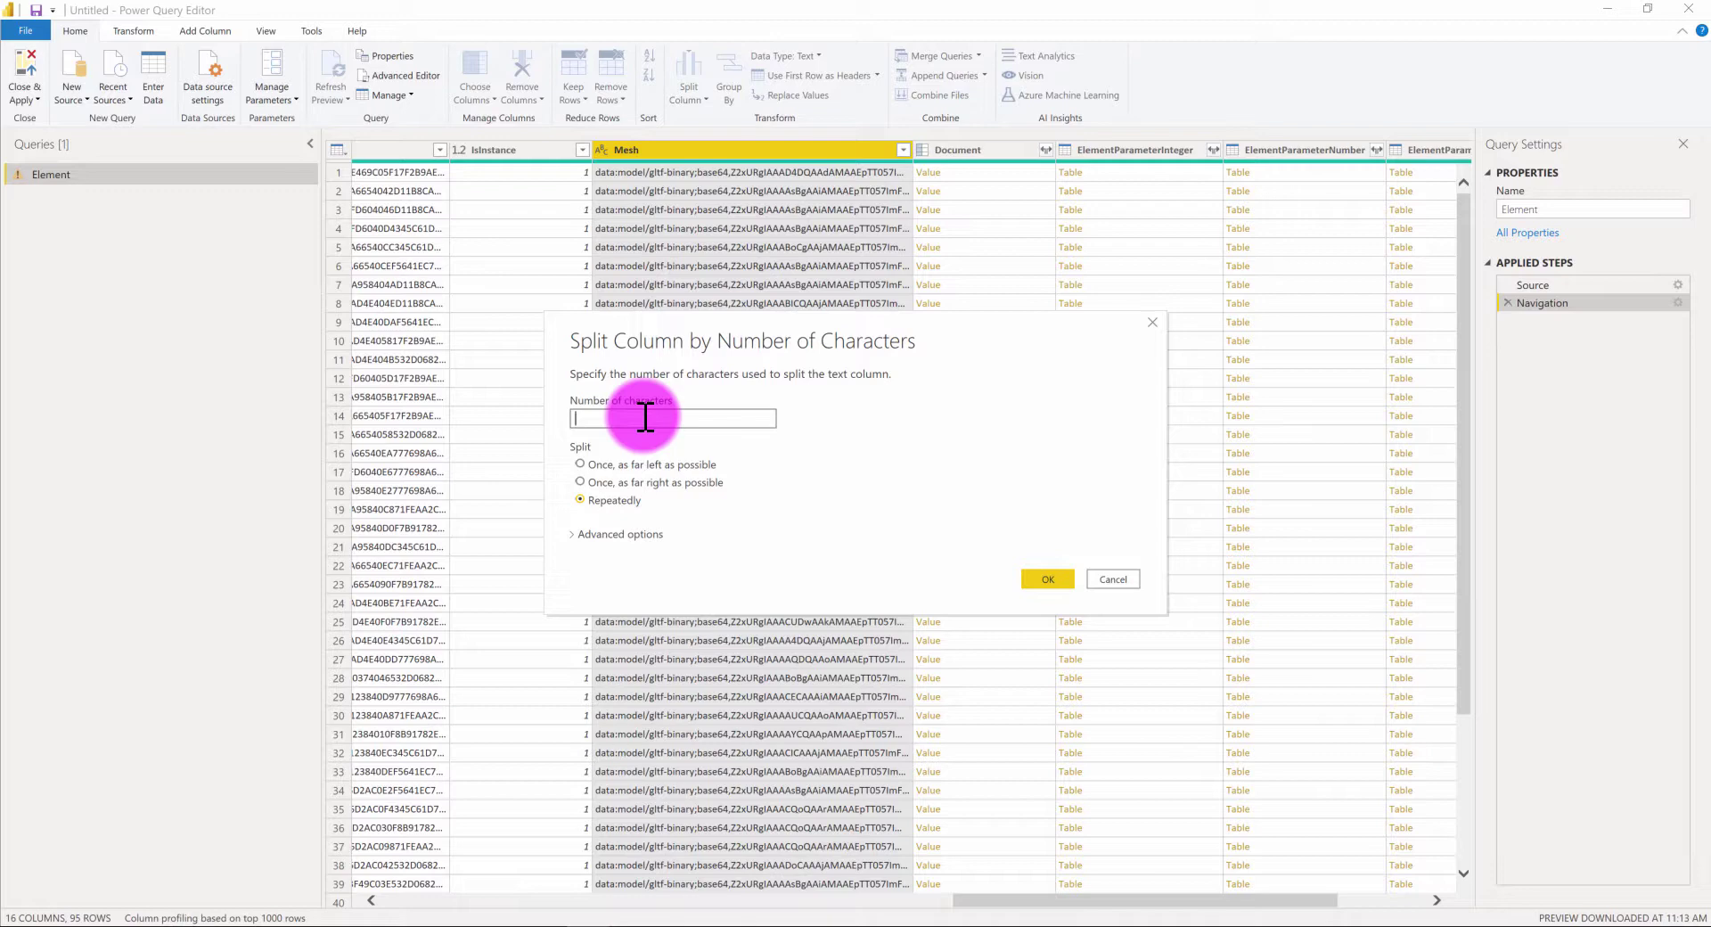
text(32766)
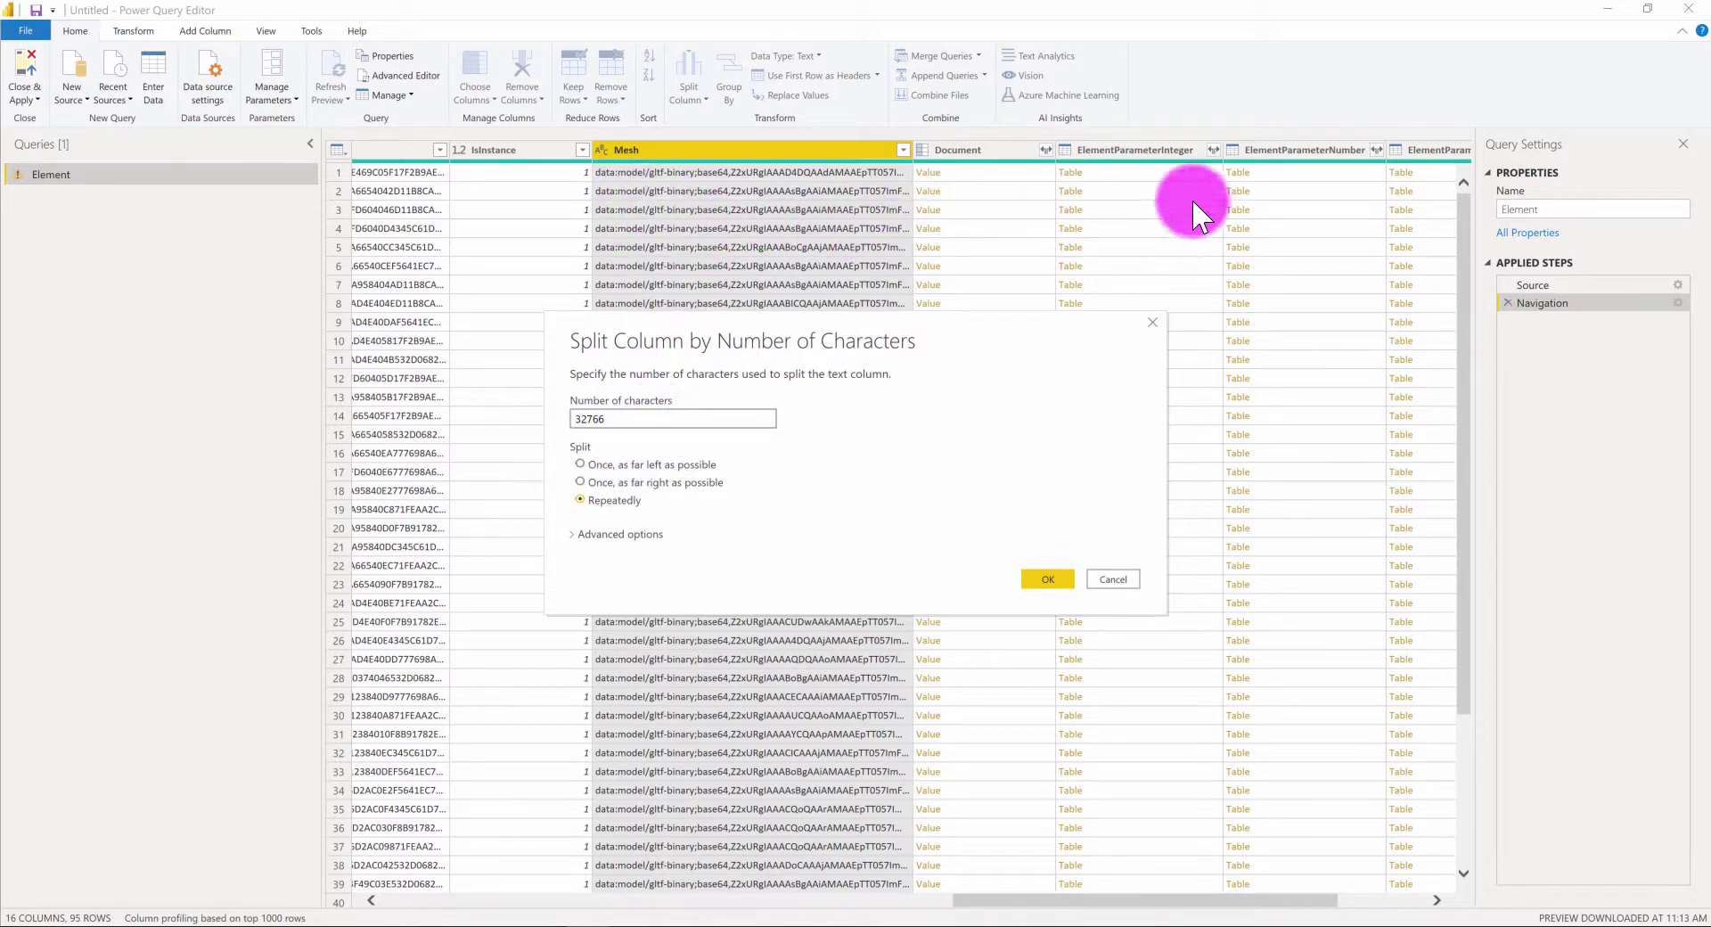
click(1043, 577)
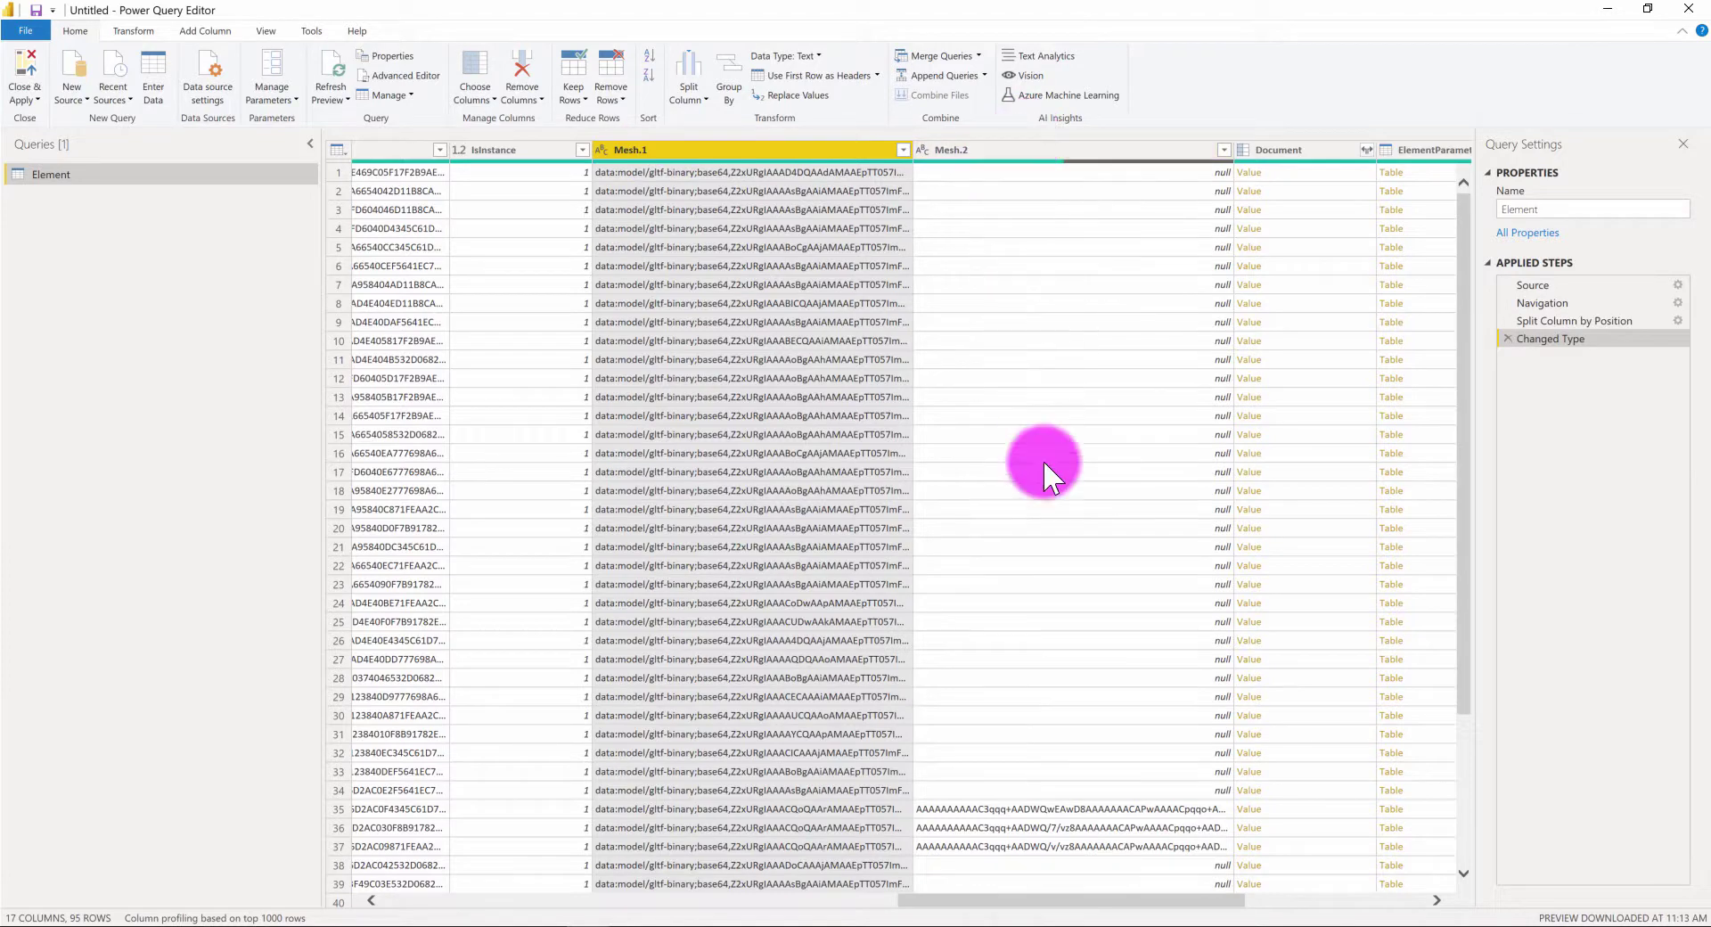
- Preview the long Mesh.1 value in row 35, then Close & Apply the query changes
scroll(1056, 539, down, 4)
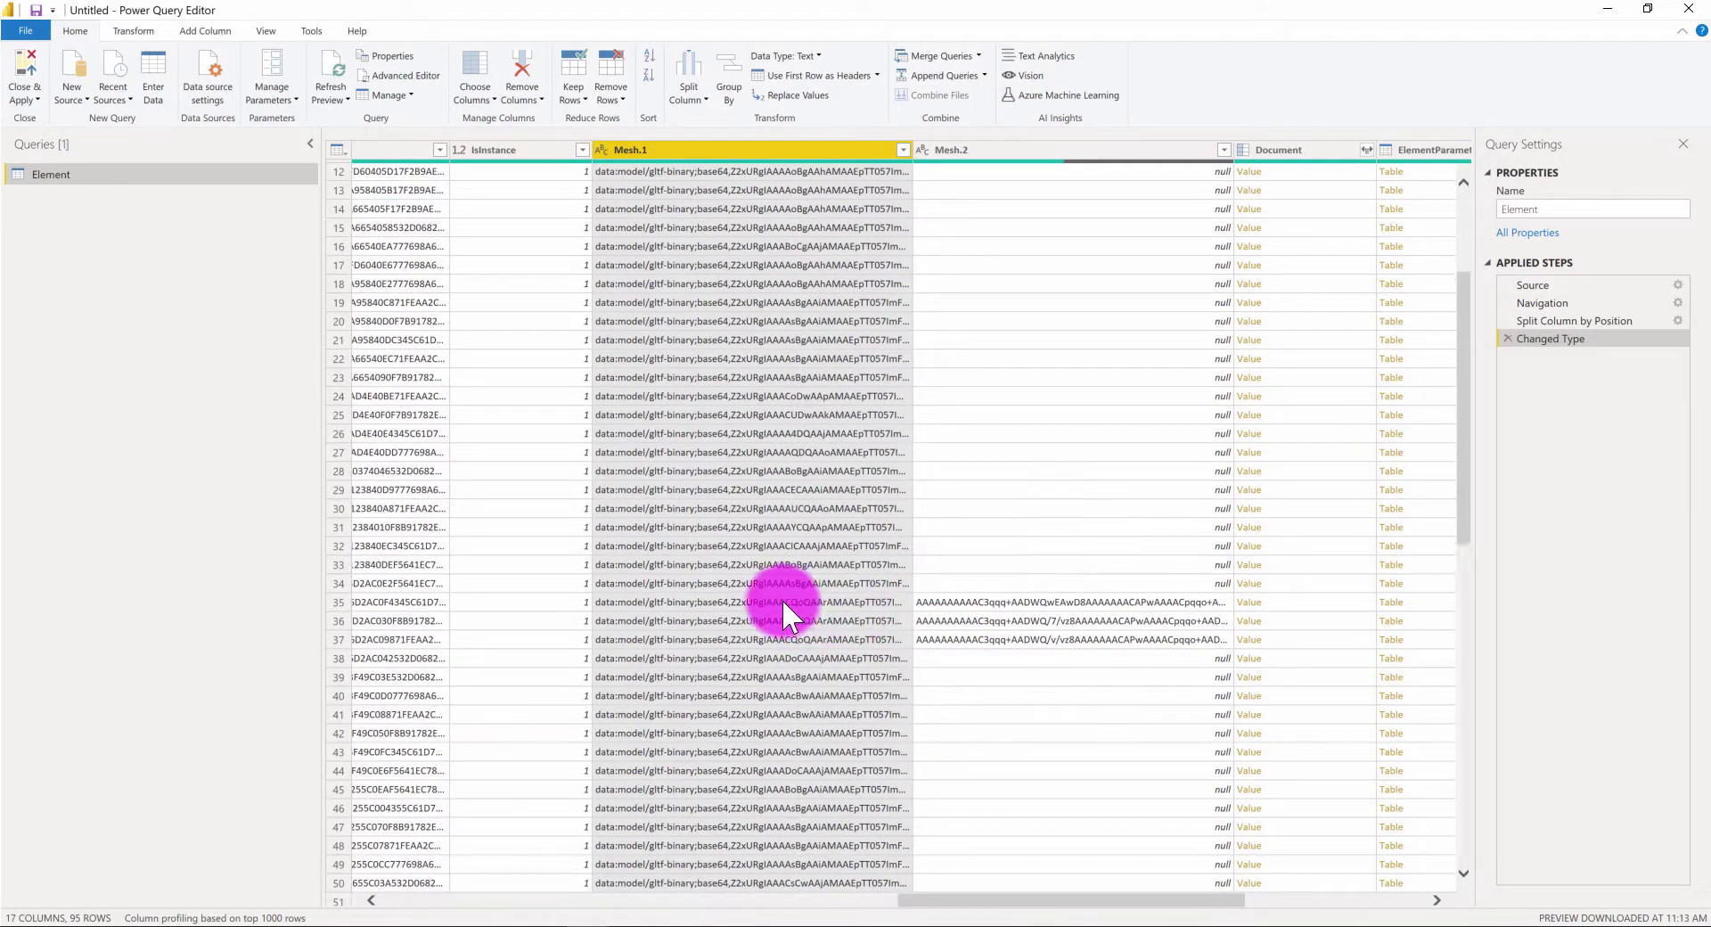
click(783, 603)
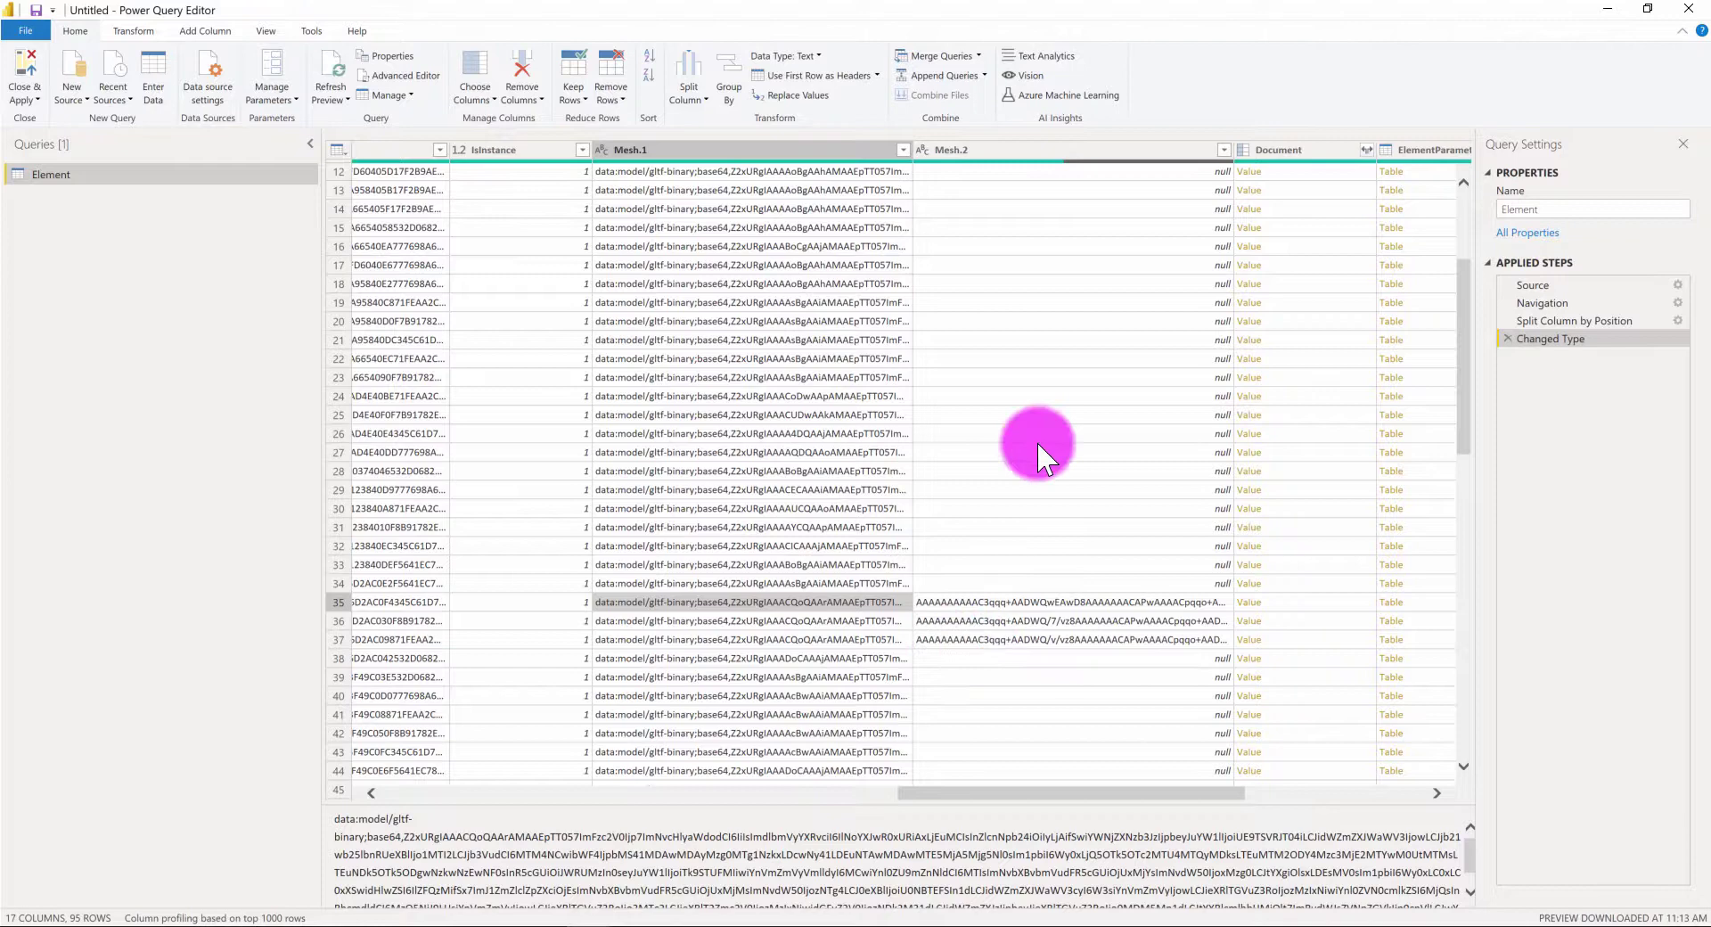
click(28, 69)
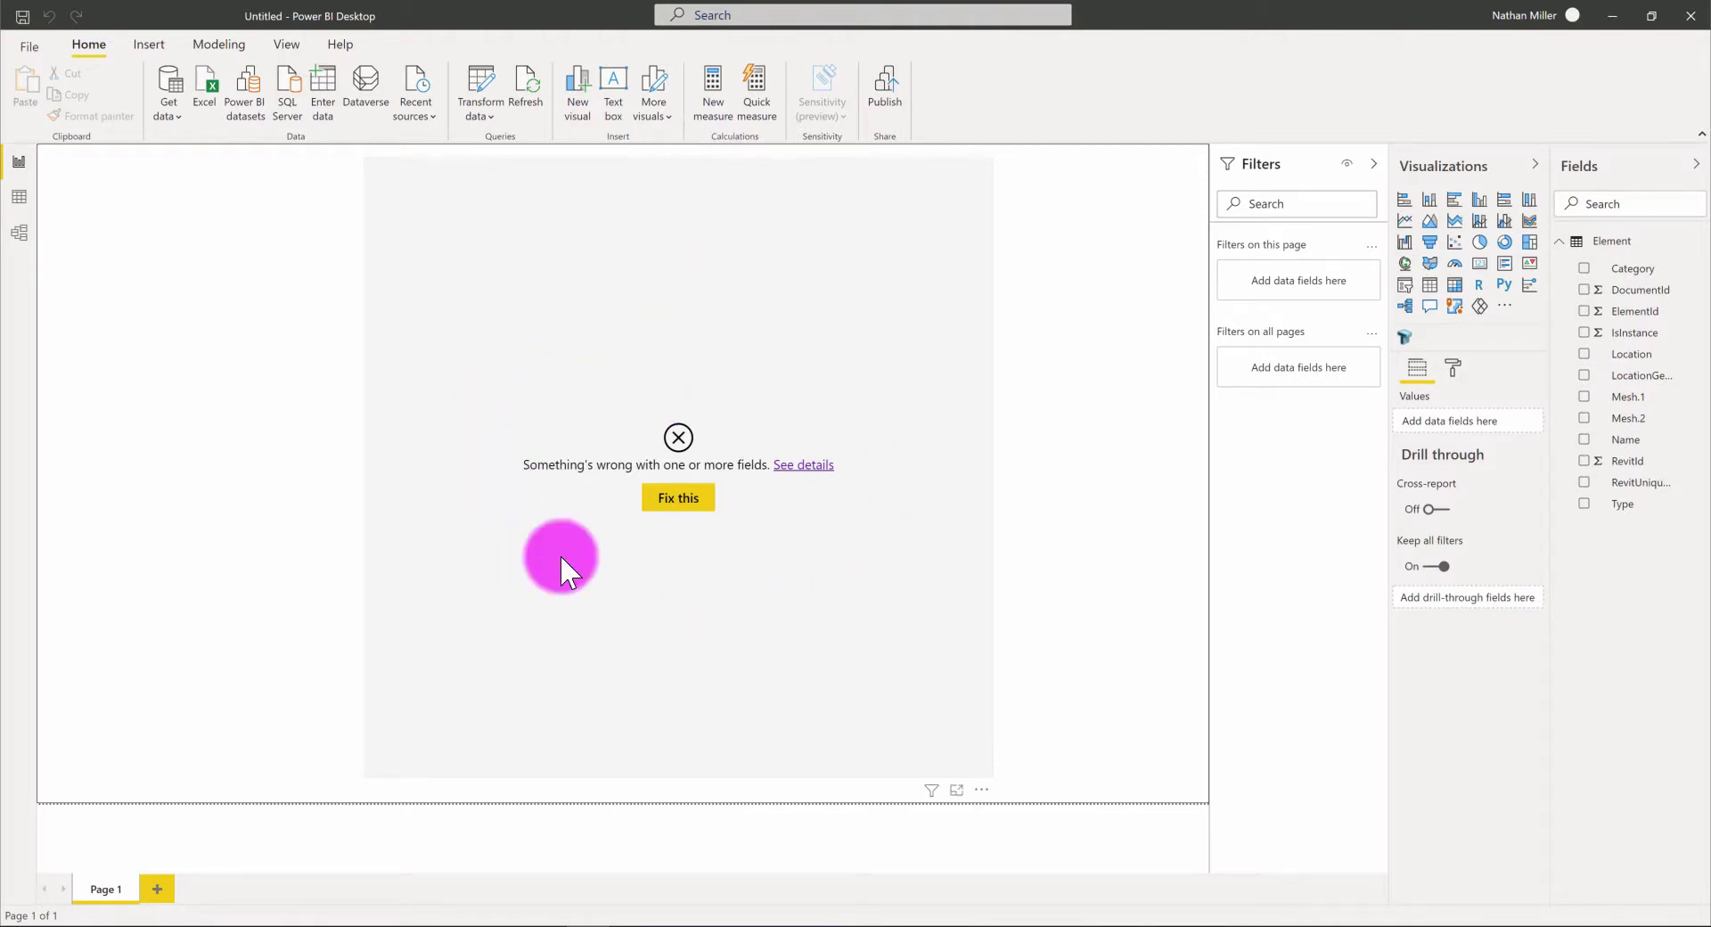
- Select the erroring 3D visual and remove its broken field from Geometry or Id
click(661, 169)
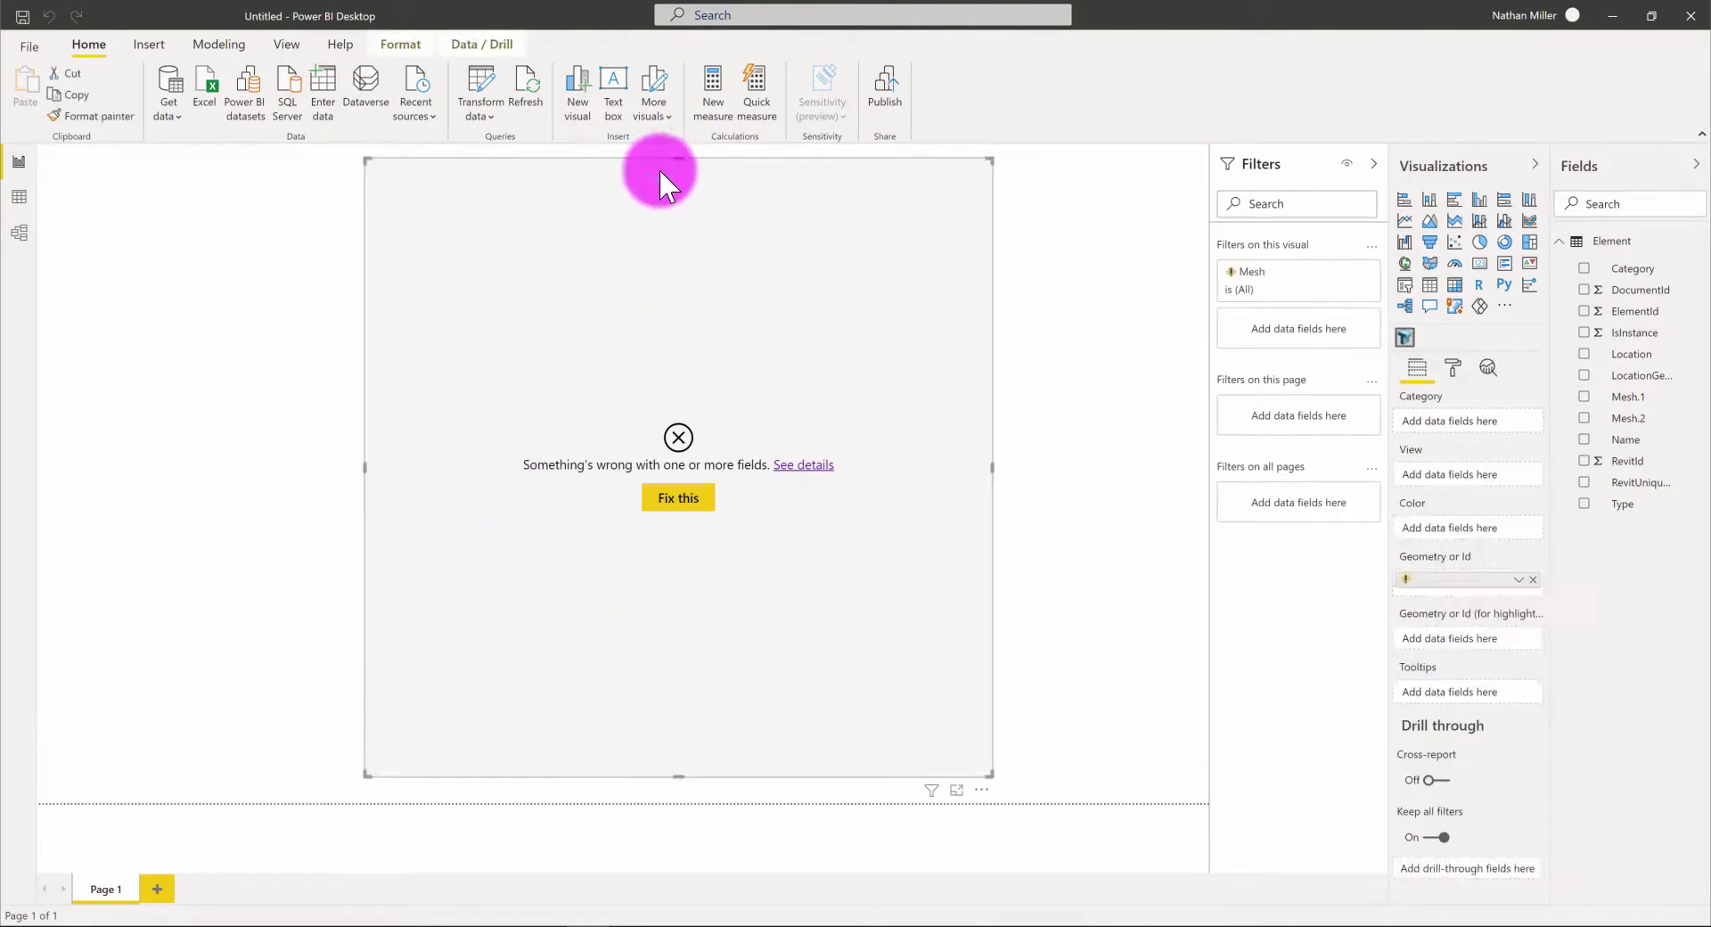
click(1536, 581)
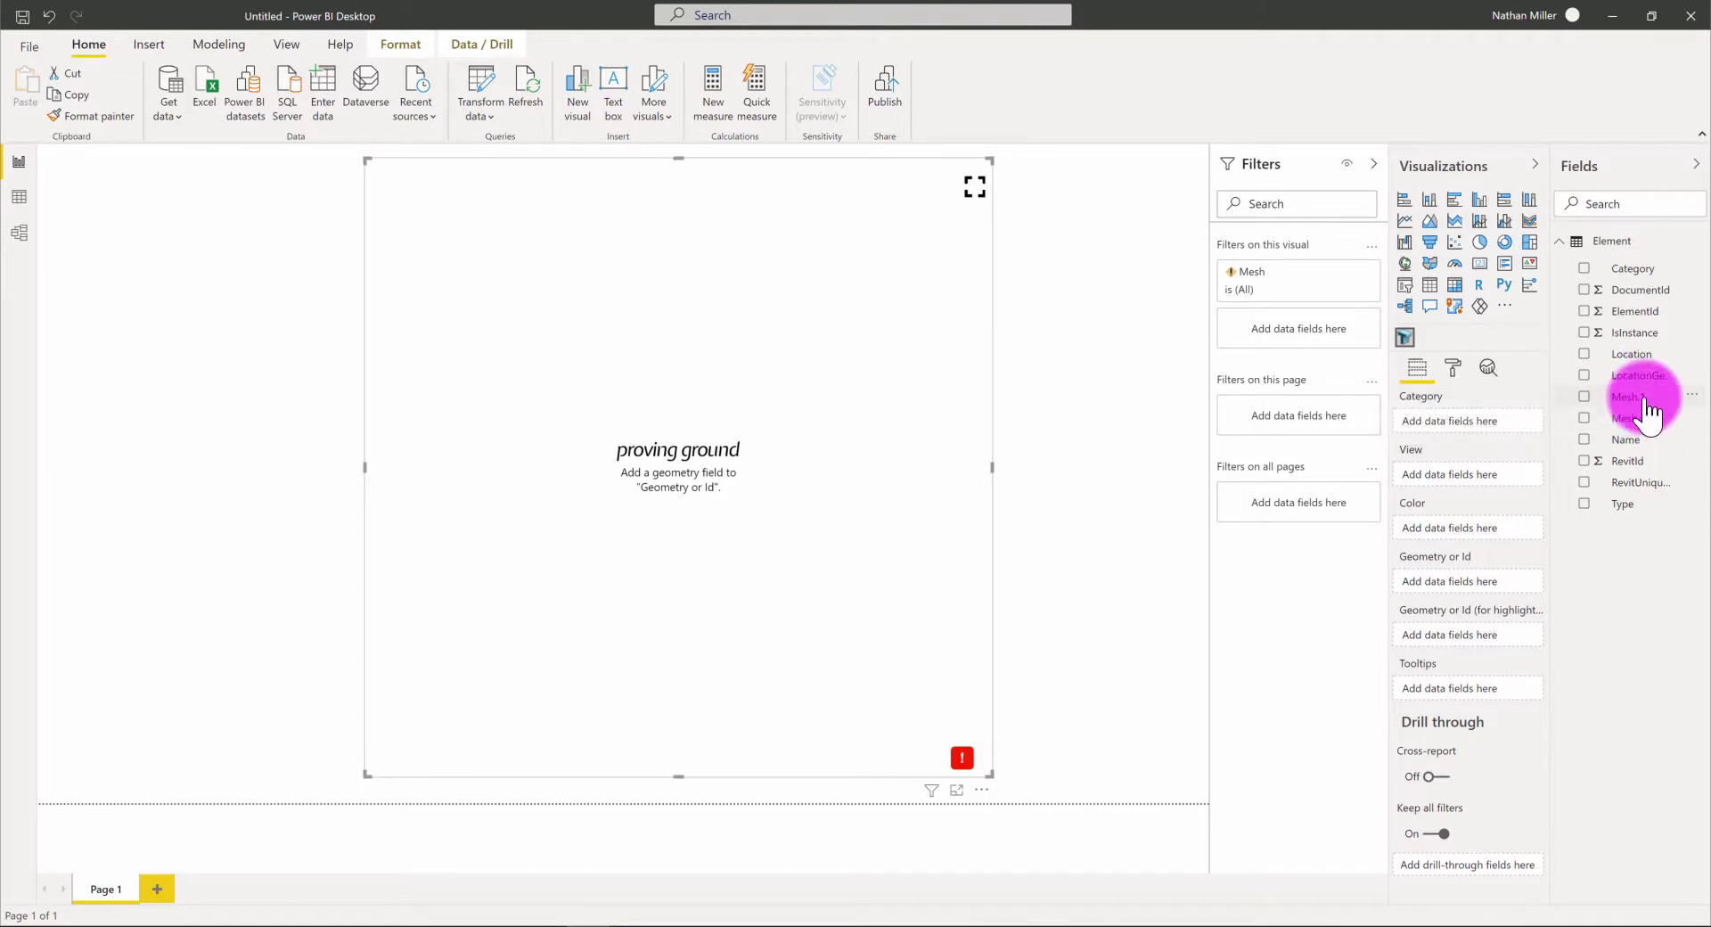
- Add the calculated column Mesh = CONCATENATE(Element[Mesh.1],Element[Mesh.2]) to the Element table
right_click(1612, 245)
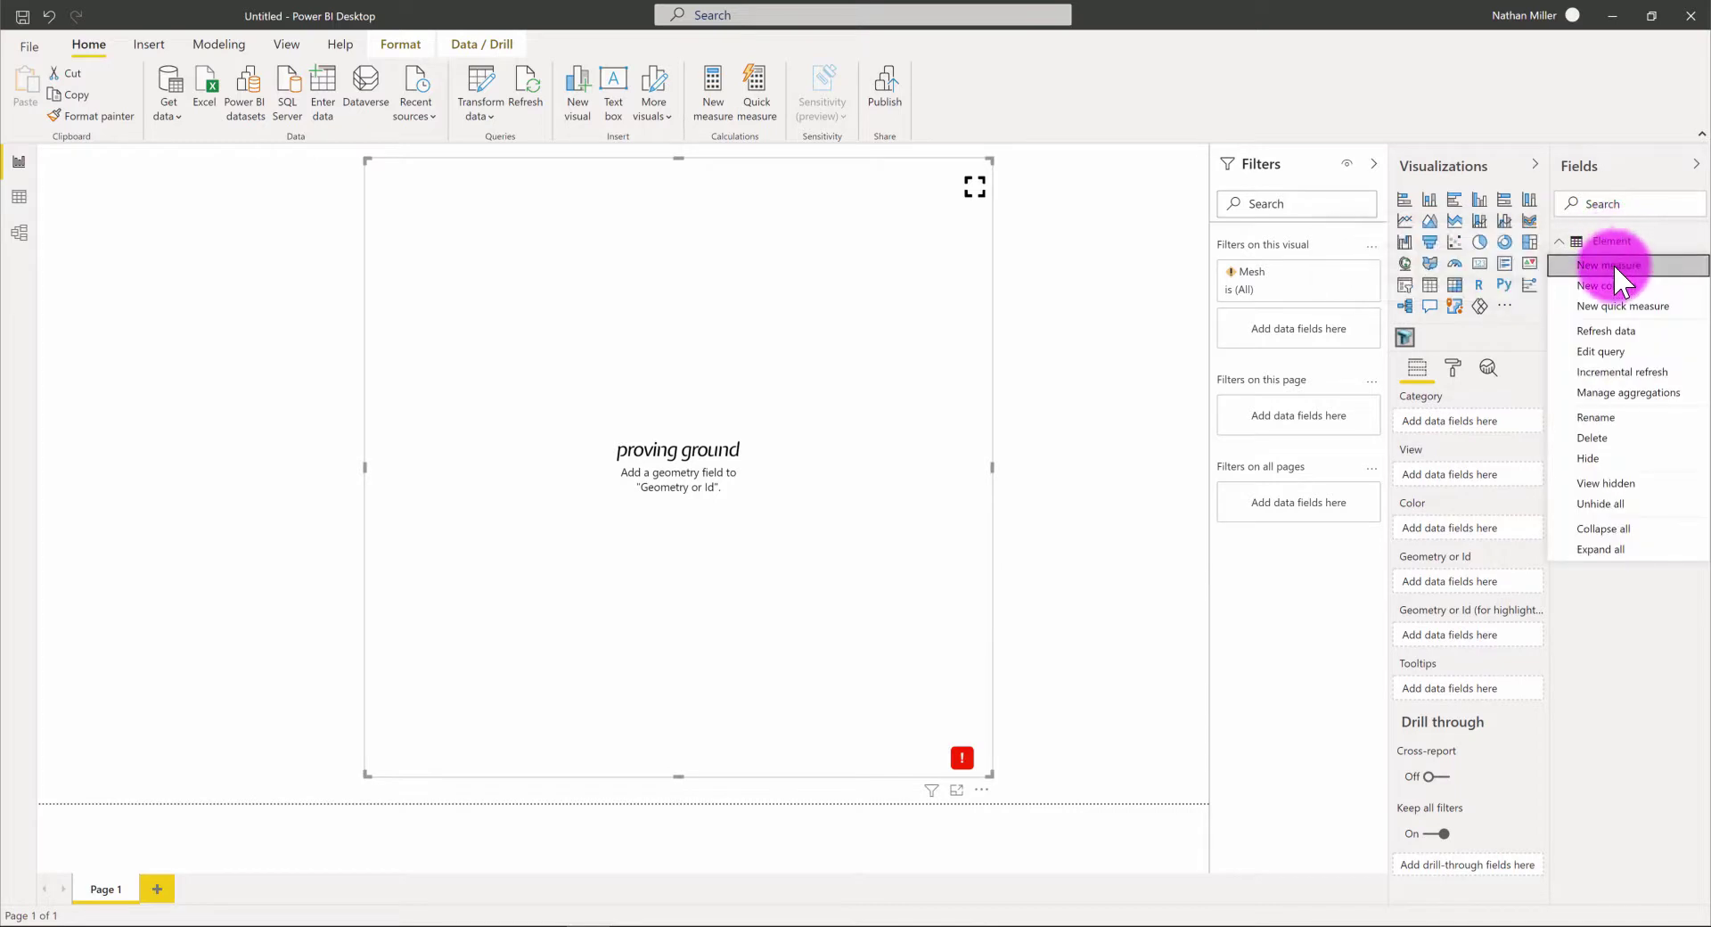
click(1606, 282)
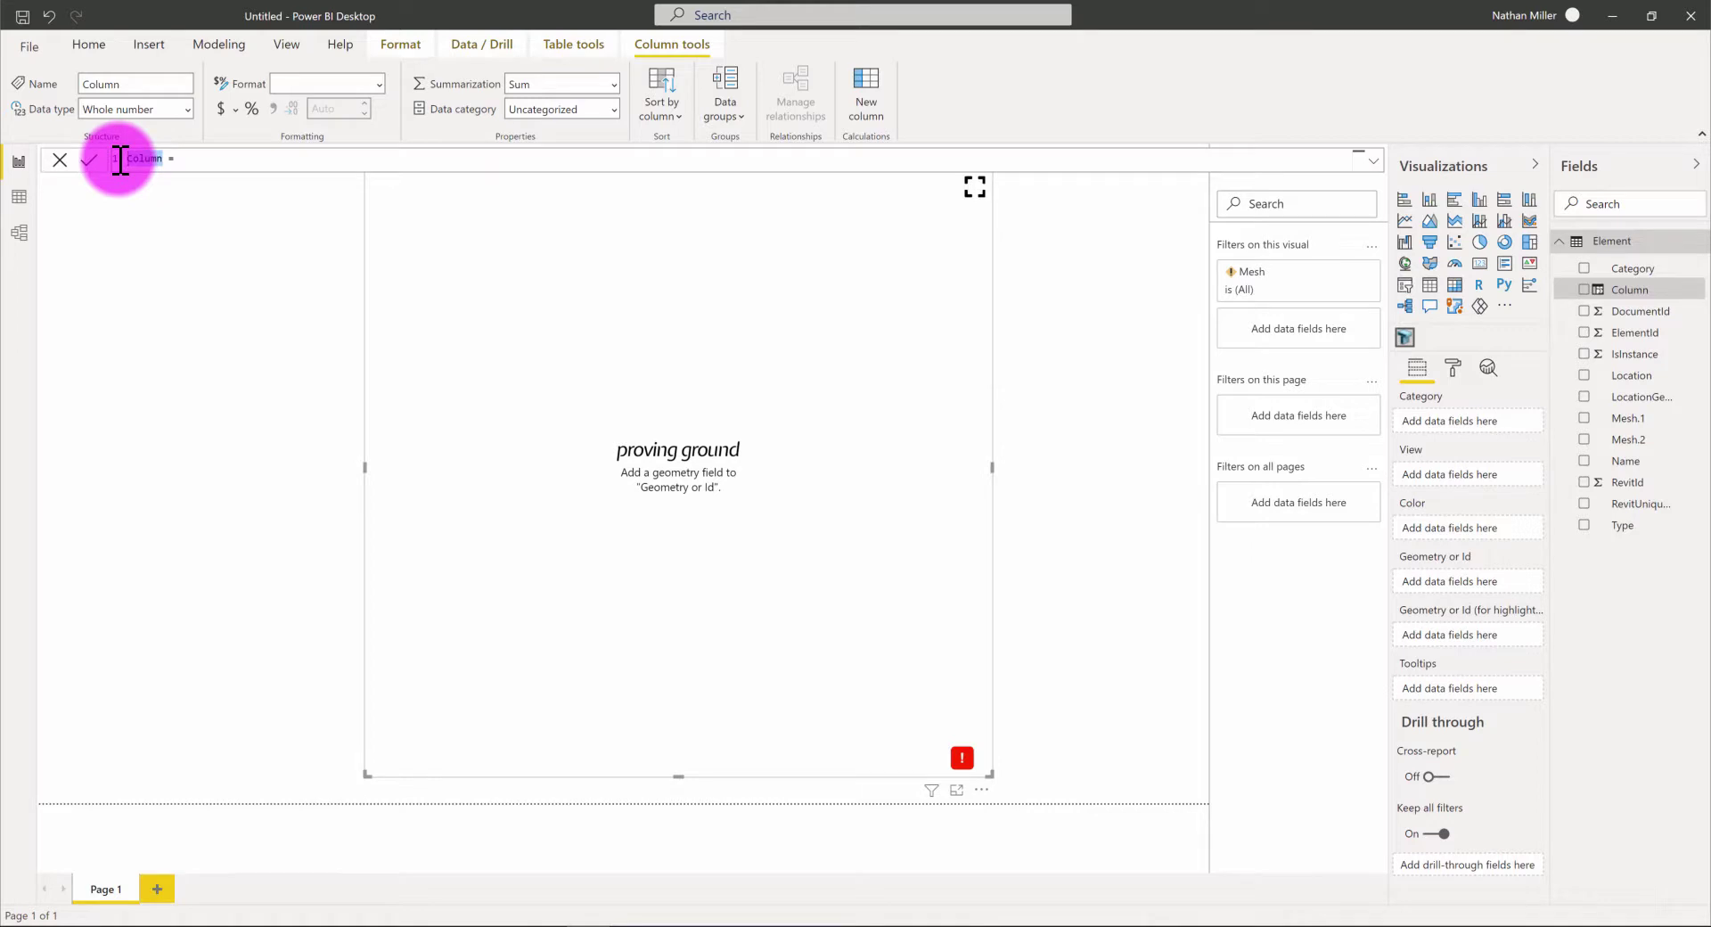
text(Mesh = CON)
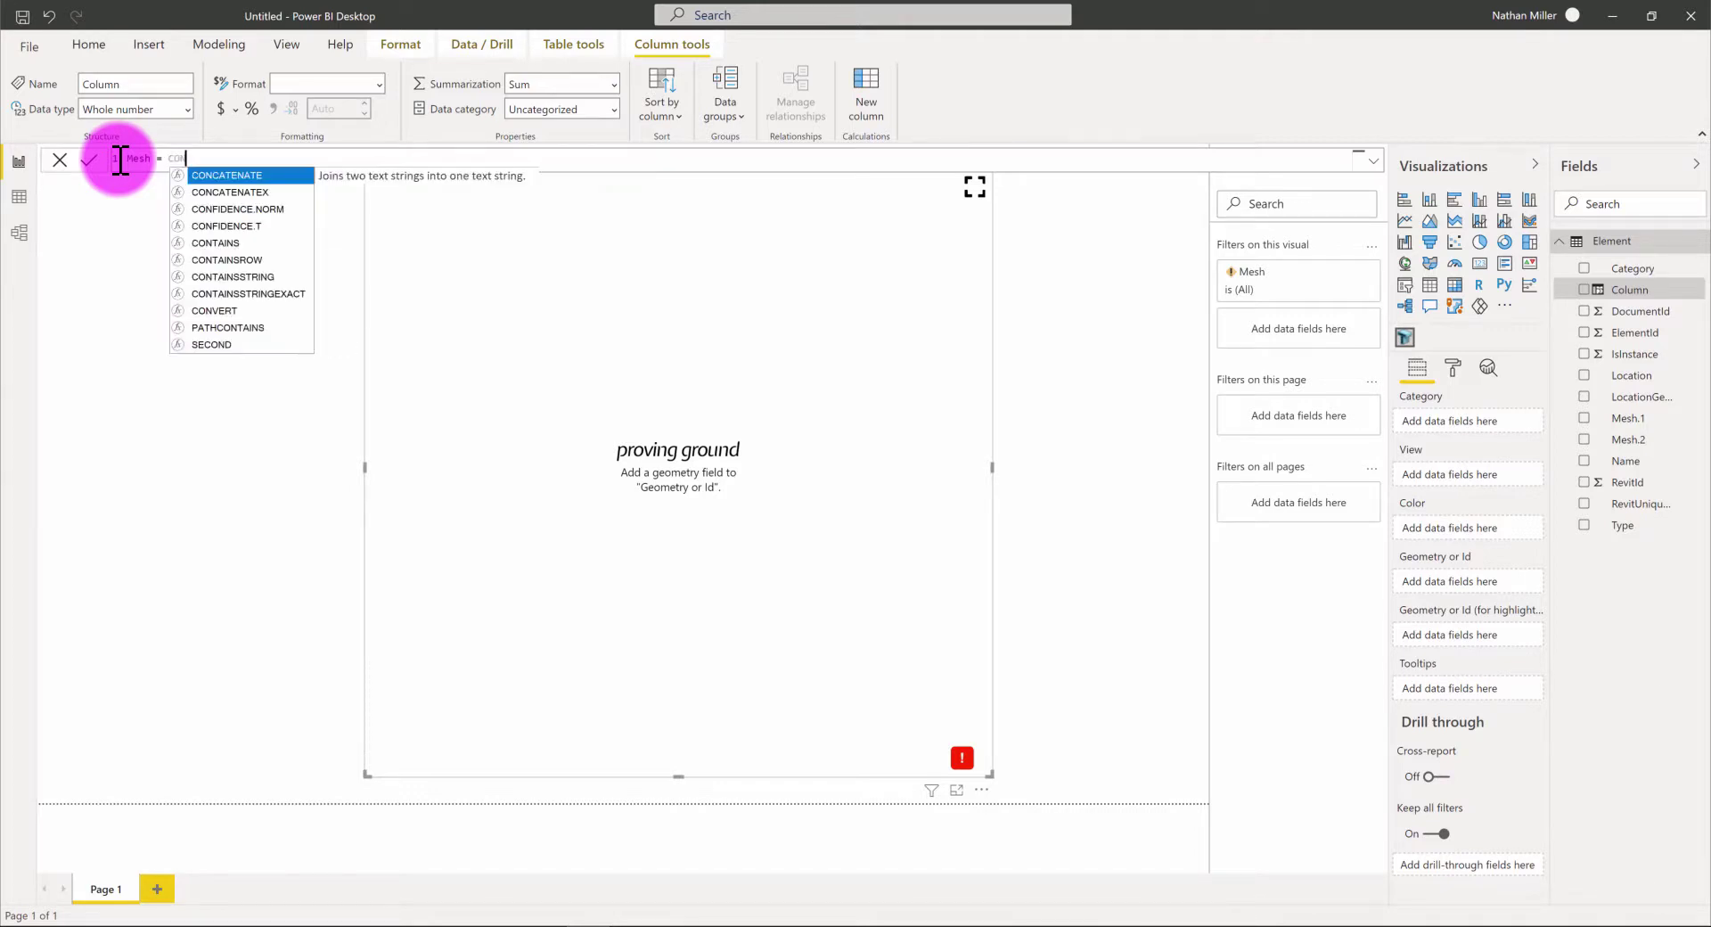
key(Tab)
text(mesh)
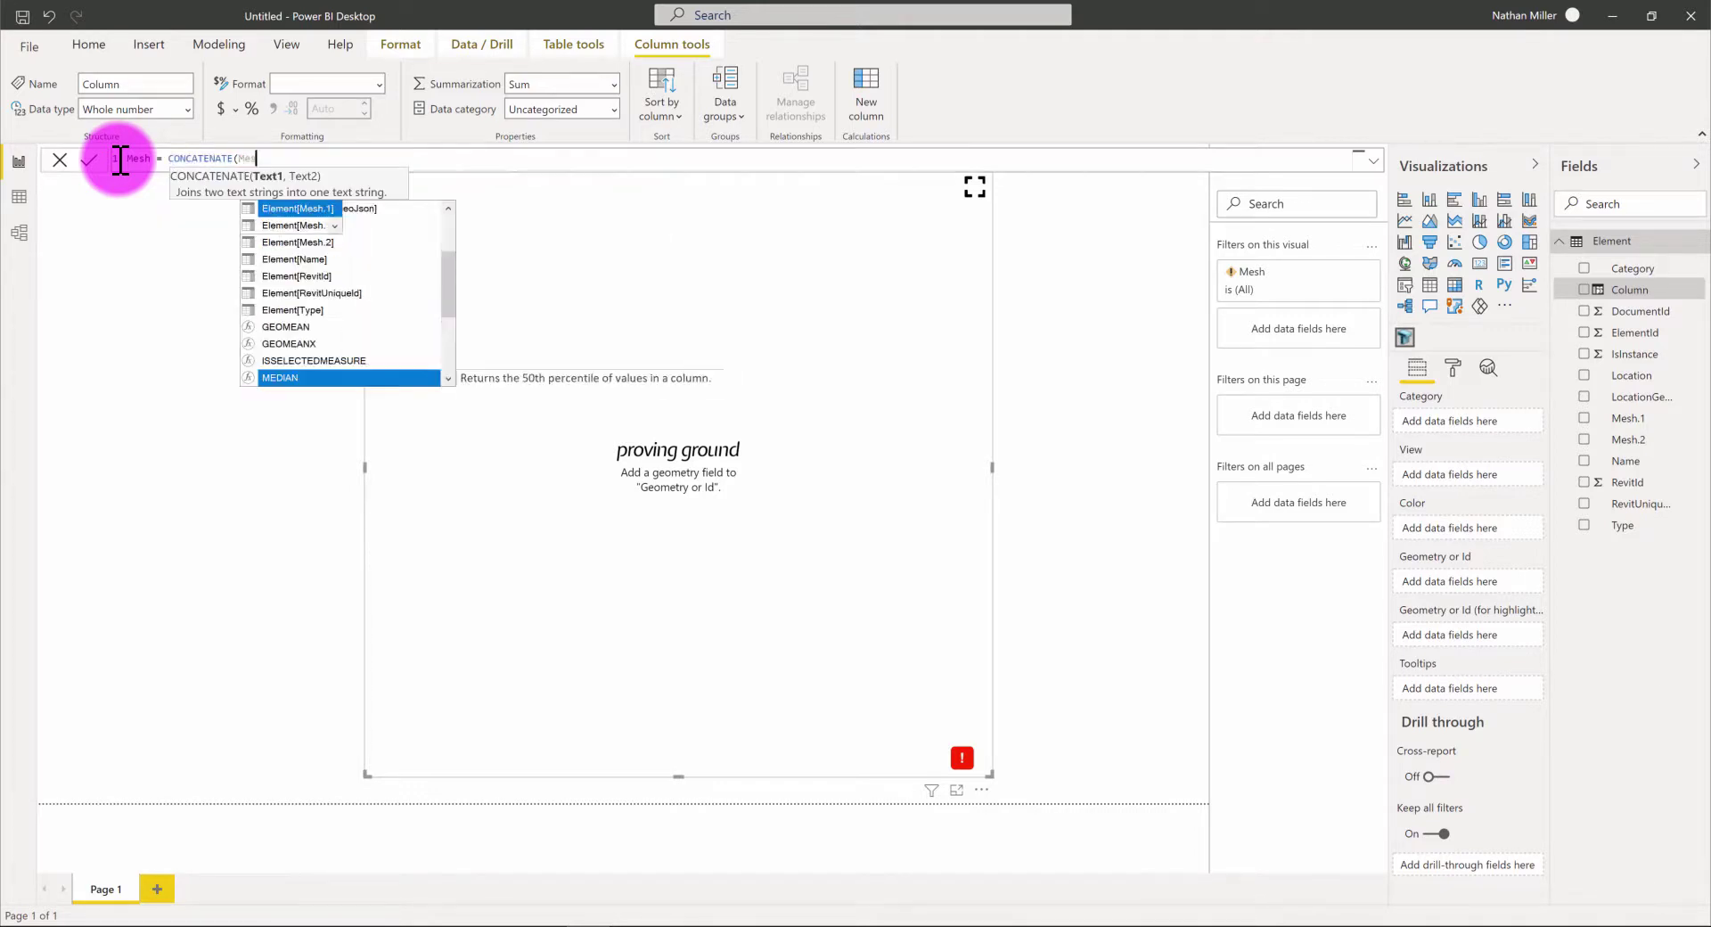
key(Tab)
text(,)
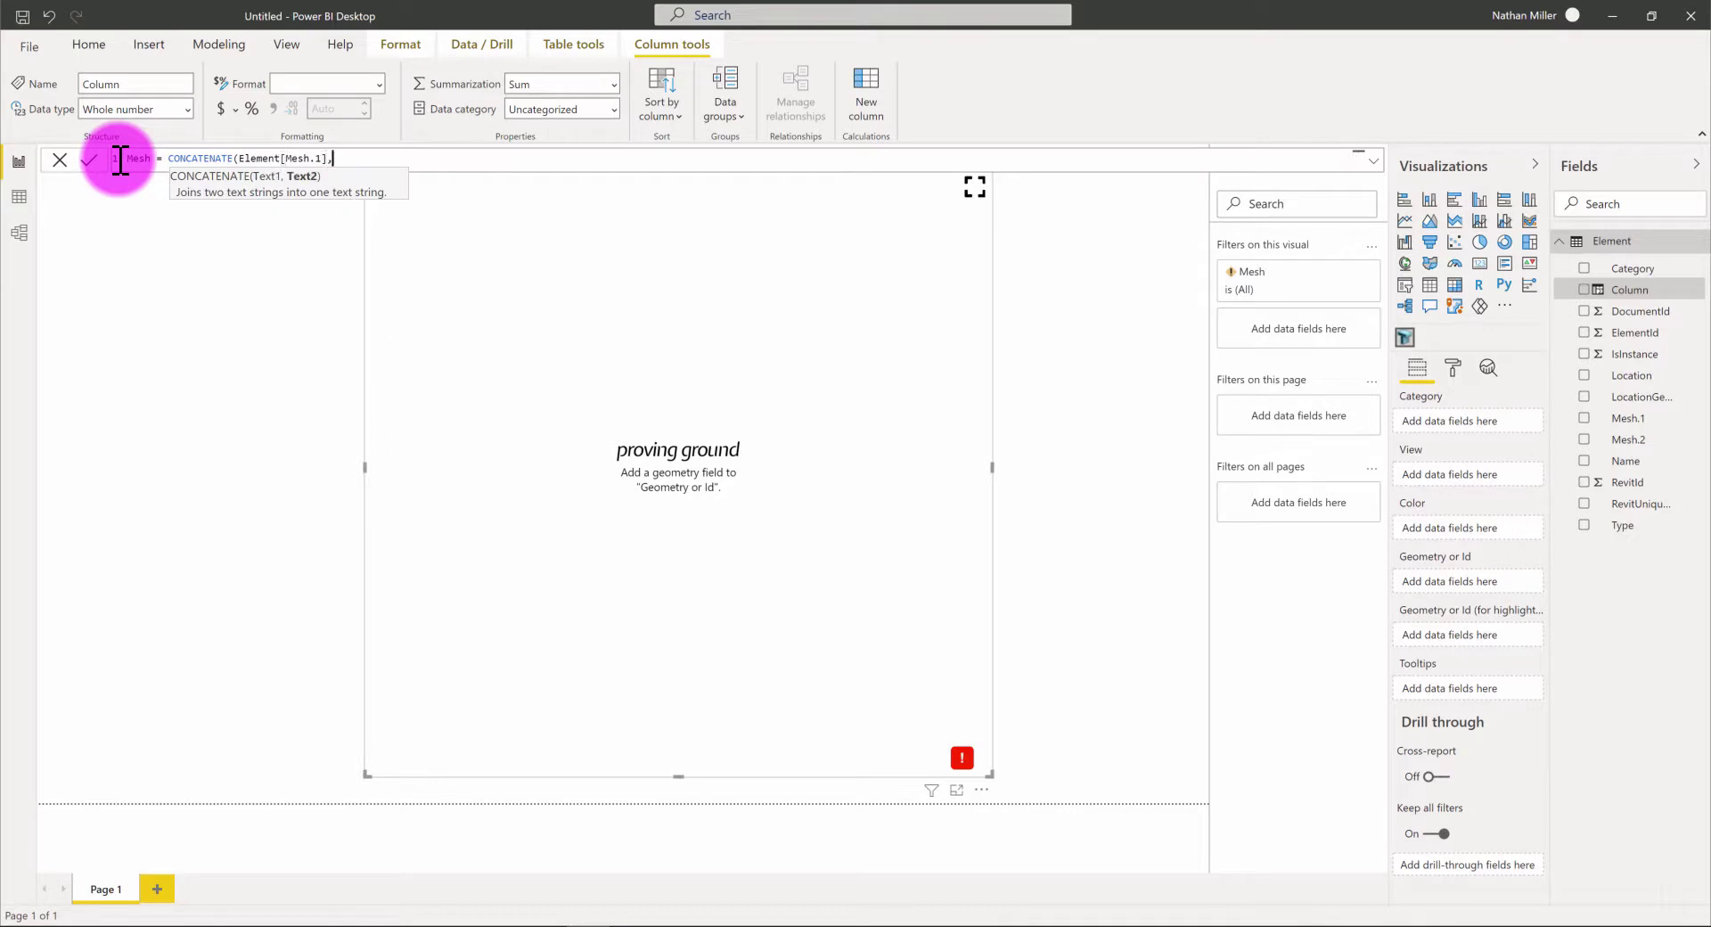
text(Mesg)
key(BackSpace)
text(h)
key(Down)
key(Tab)
text())
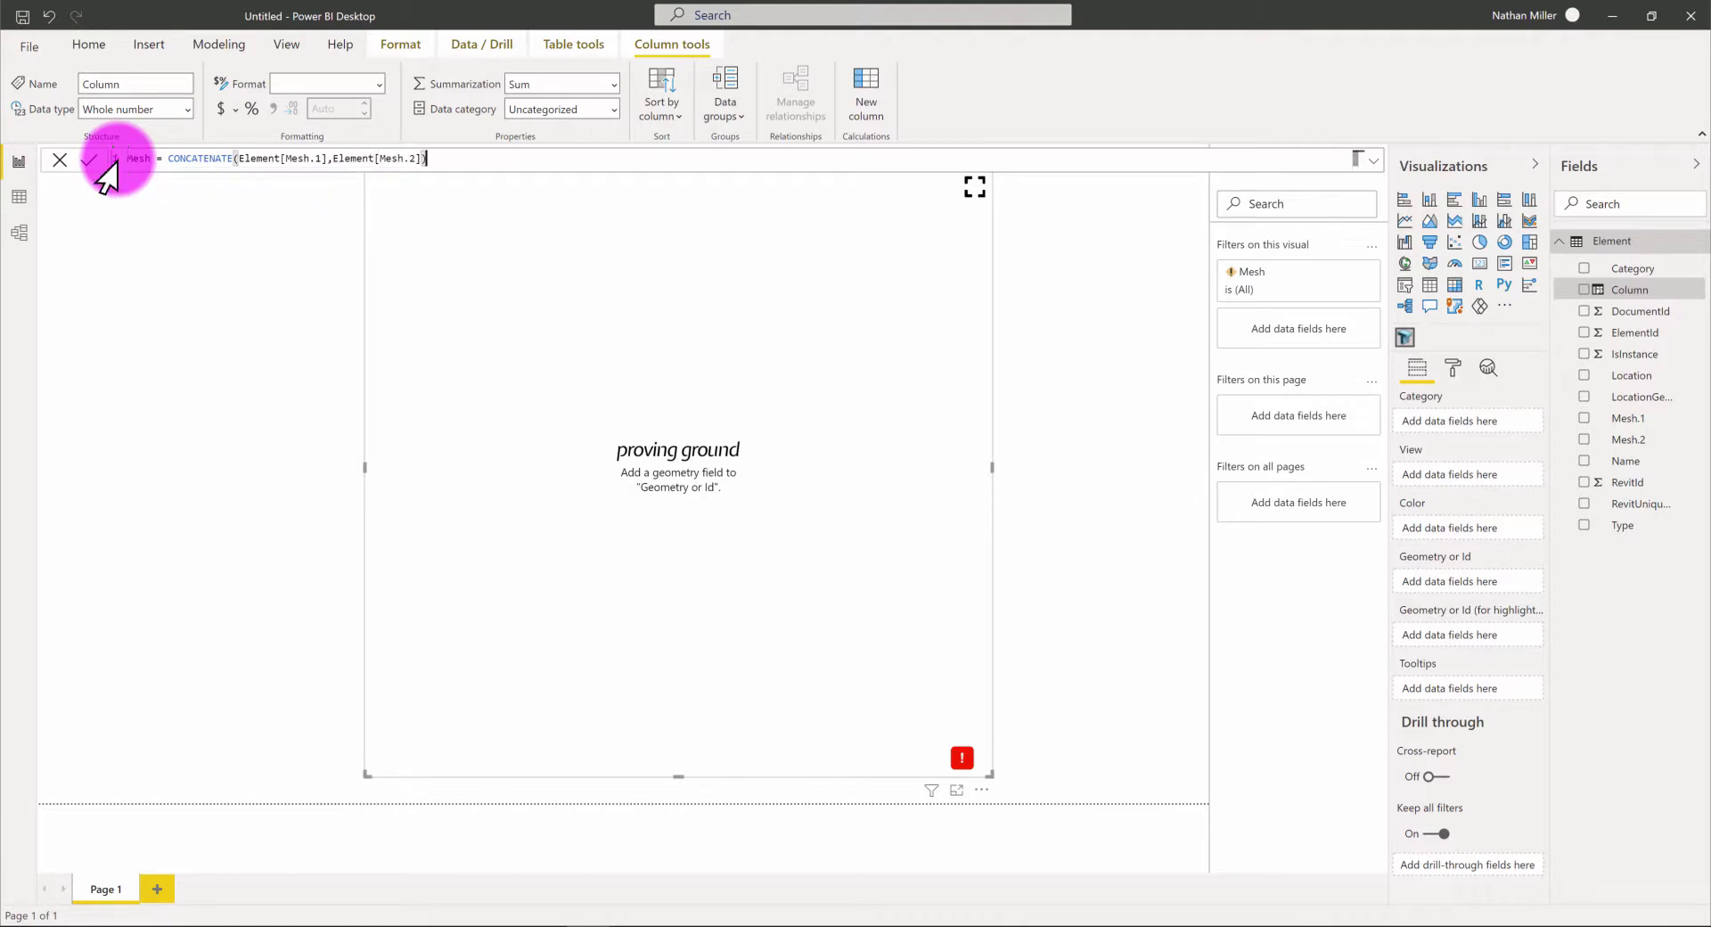
click(92, 162)
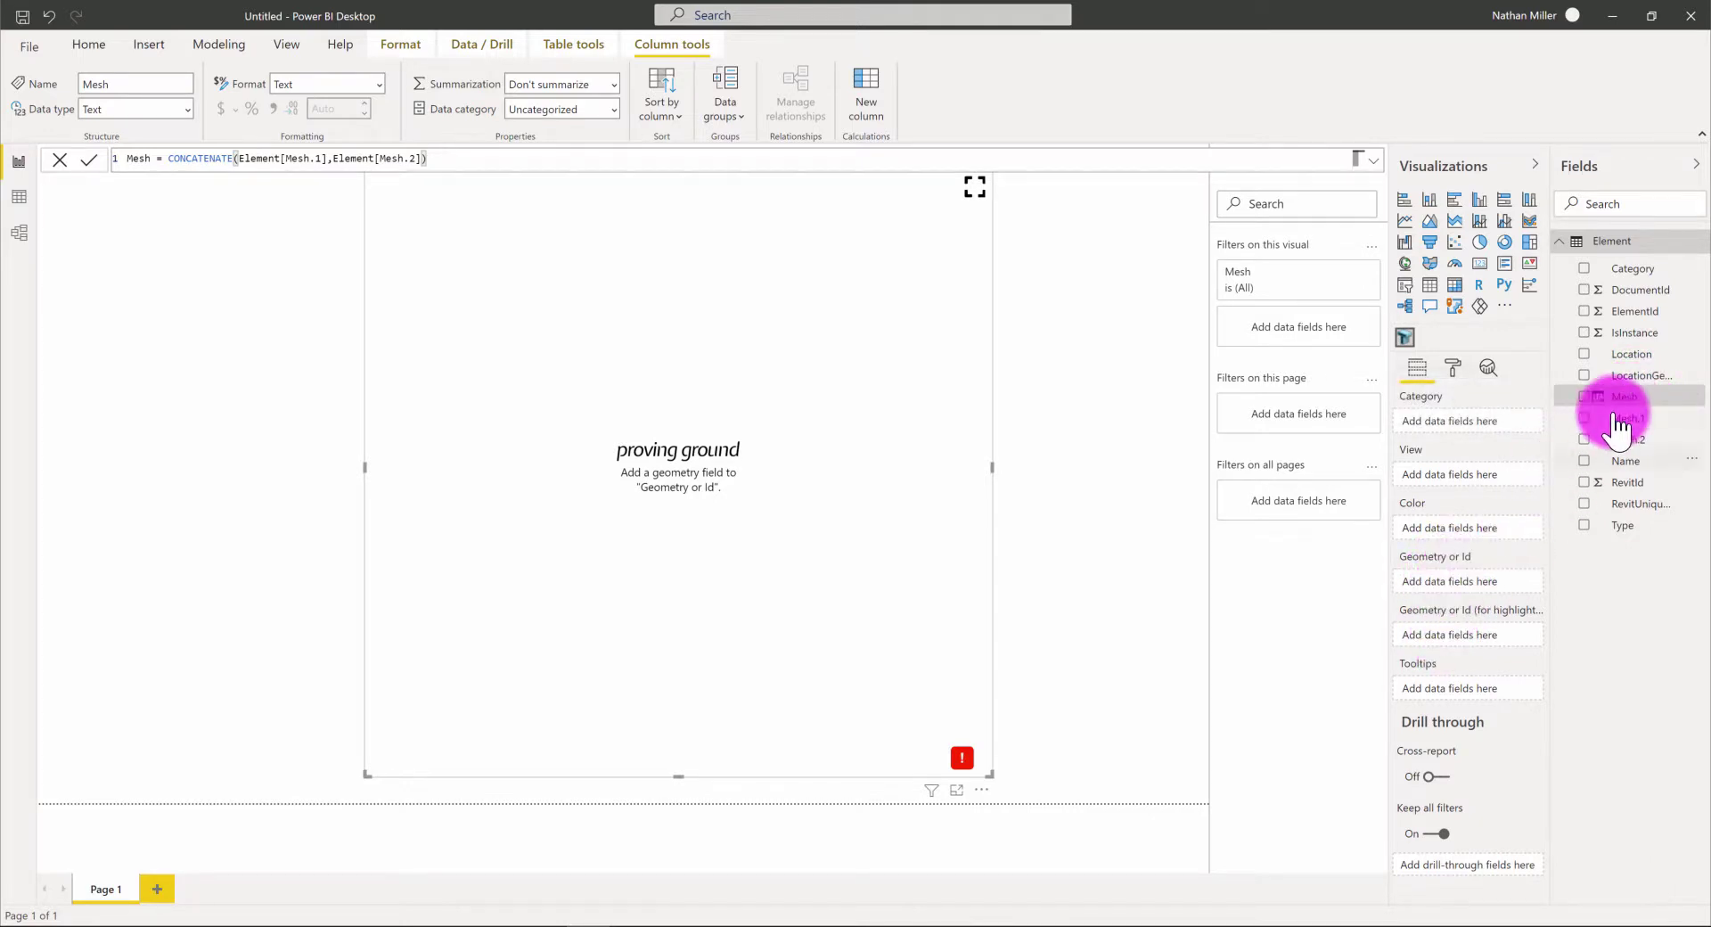
- Put the new Mesh column in Geometry or Id and orbit the fully rendered tower from several angles
drag(1623, 397, 1472, 581)
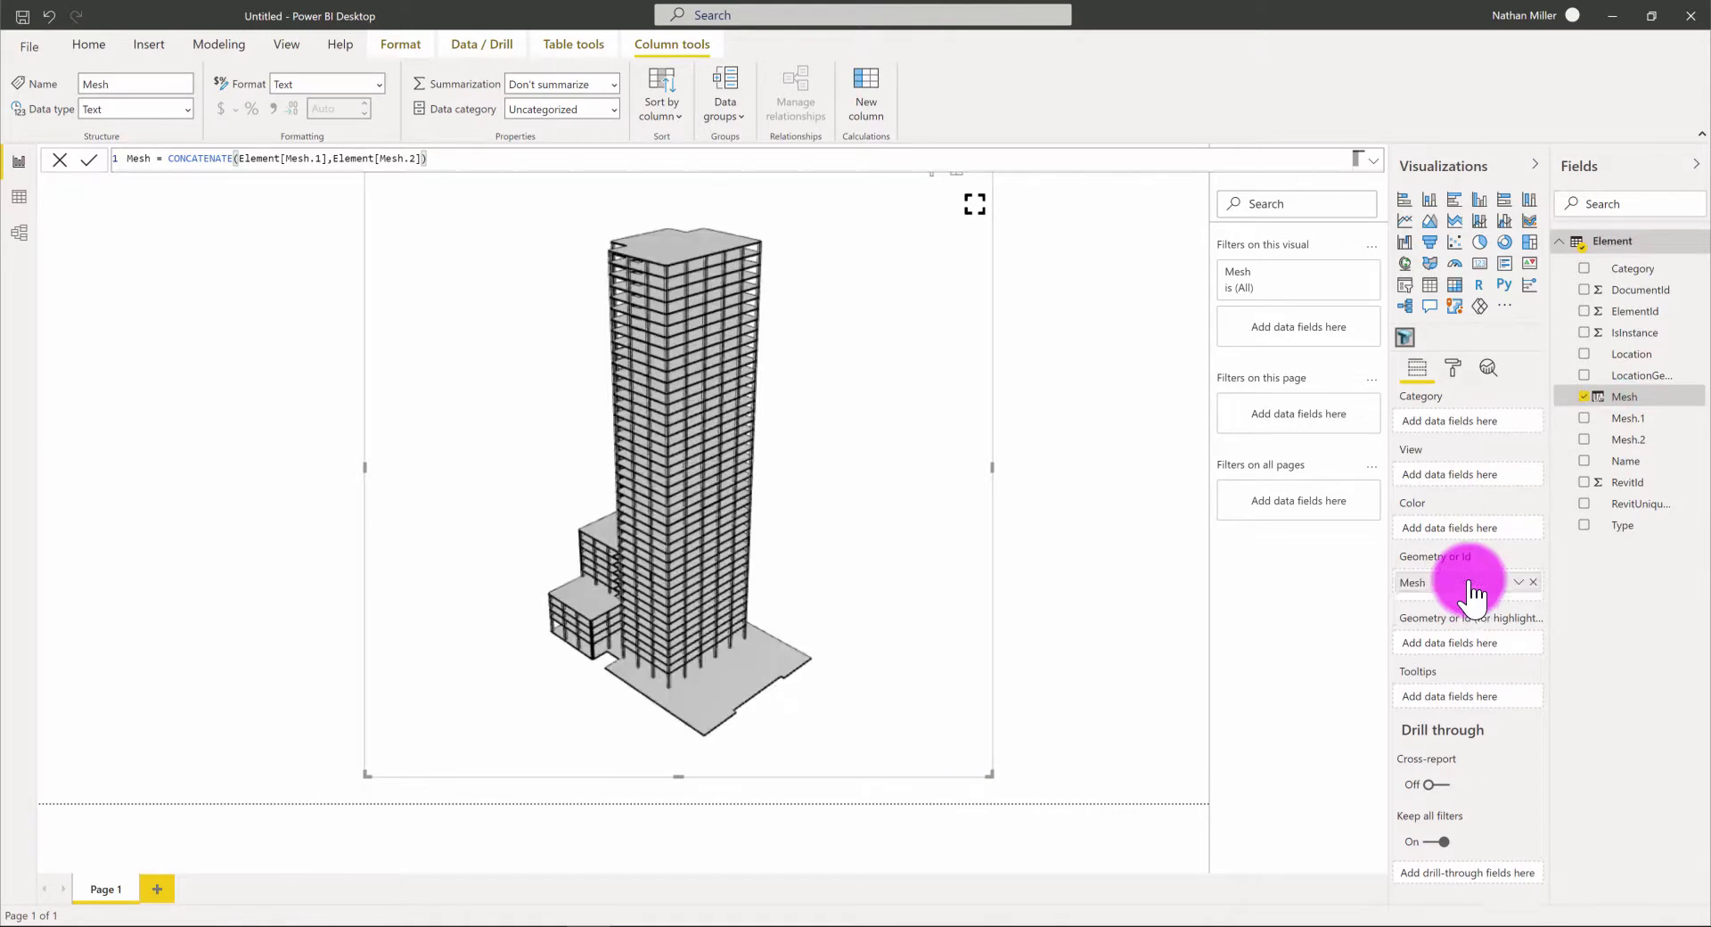
click(682, 416)
drag(698, 428, 736, 412)
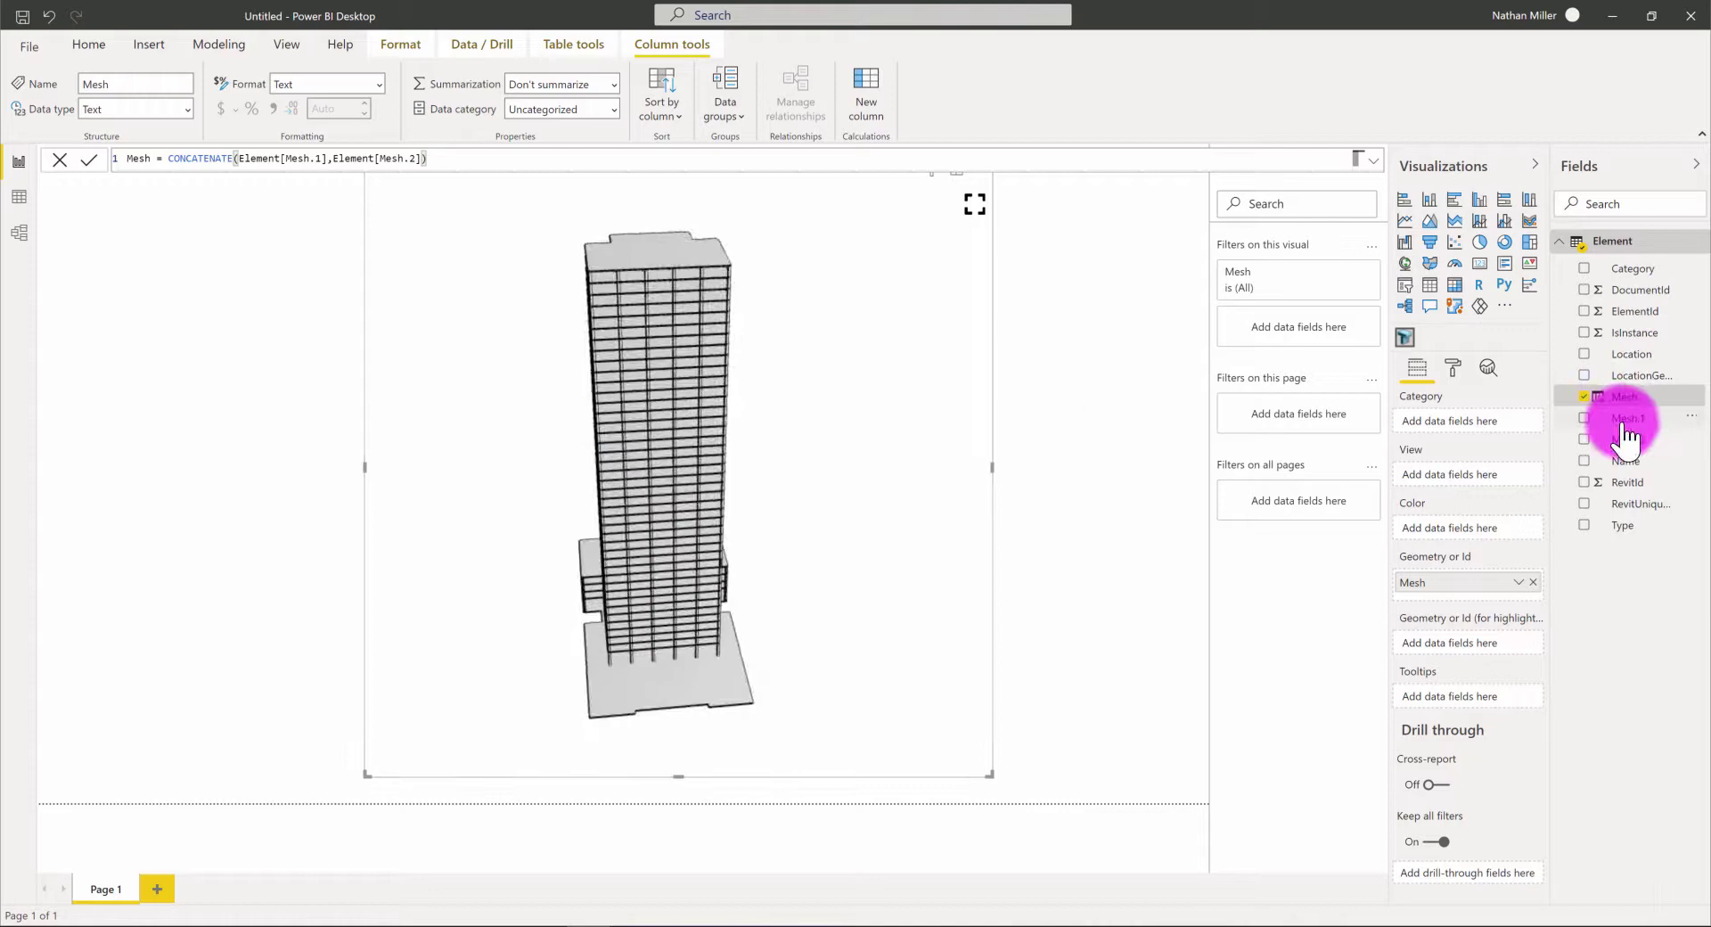
drag(736, 505, 648, 505)
scroll(649, 505, up, 5)
mouse_move(627, 439)
mouse_down()
mouse_move(665, 594)
mouse_move(665, 554)
mouse_move(812, 546)
mouse_move(711, 431)
mouse_move(624, 485)
mouse_move(664, 446)
mouse_move(649, 433)
mouse_move(644, 474)
mouse_move(674, 511)
mouse_move(698, 458)
mouse_move(729, 470)
mouse_move(732, 513)
mouse_move(746, 458)
mouse_move(596, 480)
mouse_move(699, 406)
mouse_move(772, 462)
mouse_move(788, 504)
mouse_move(791, 428)
mouse_move(789, 472)
mouse_move(821, 449)
mouse_up()
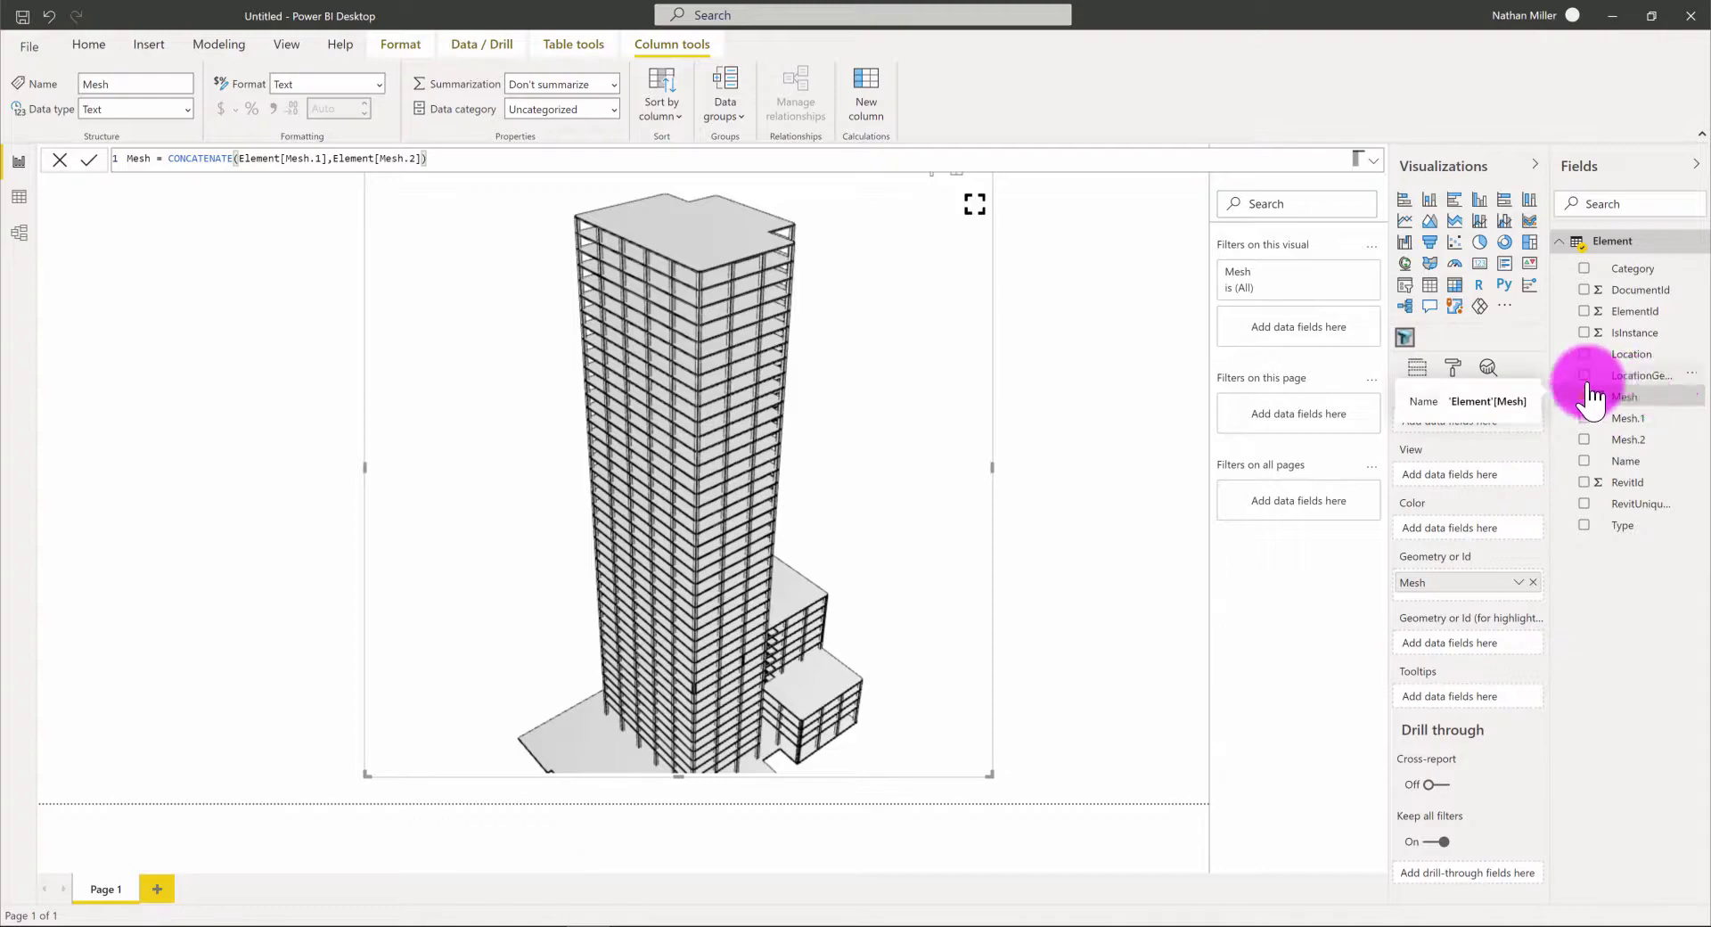
drag(685, 526, 1365, 473)
click(1630, 552)
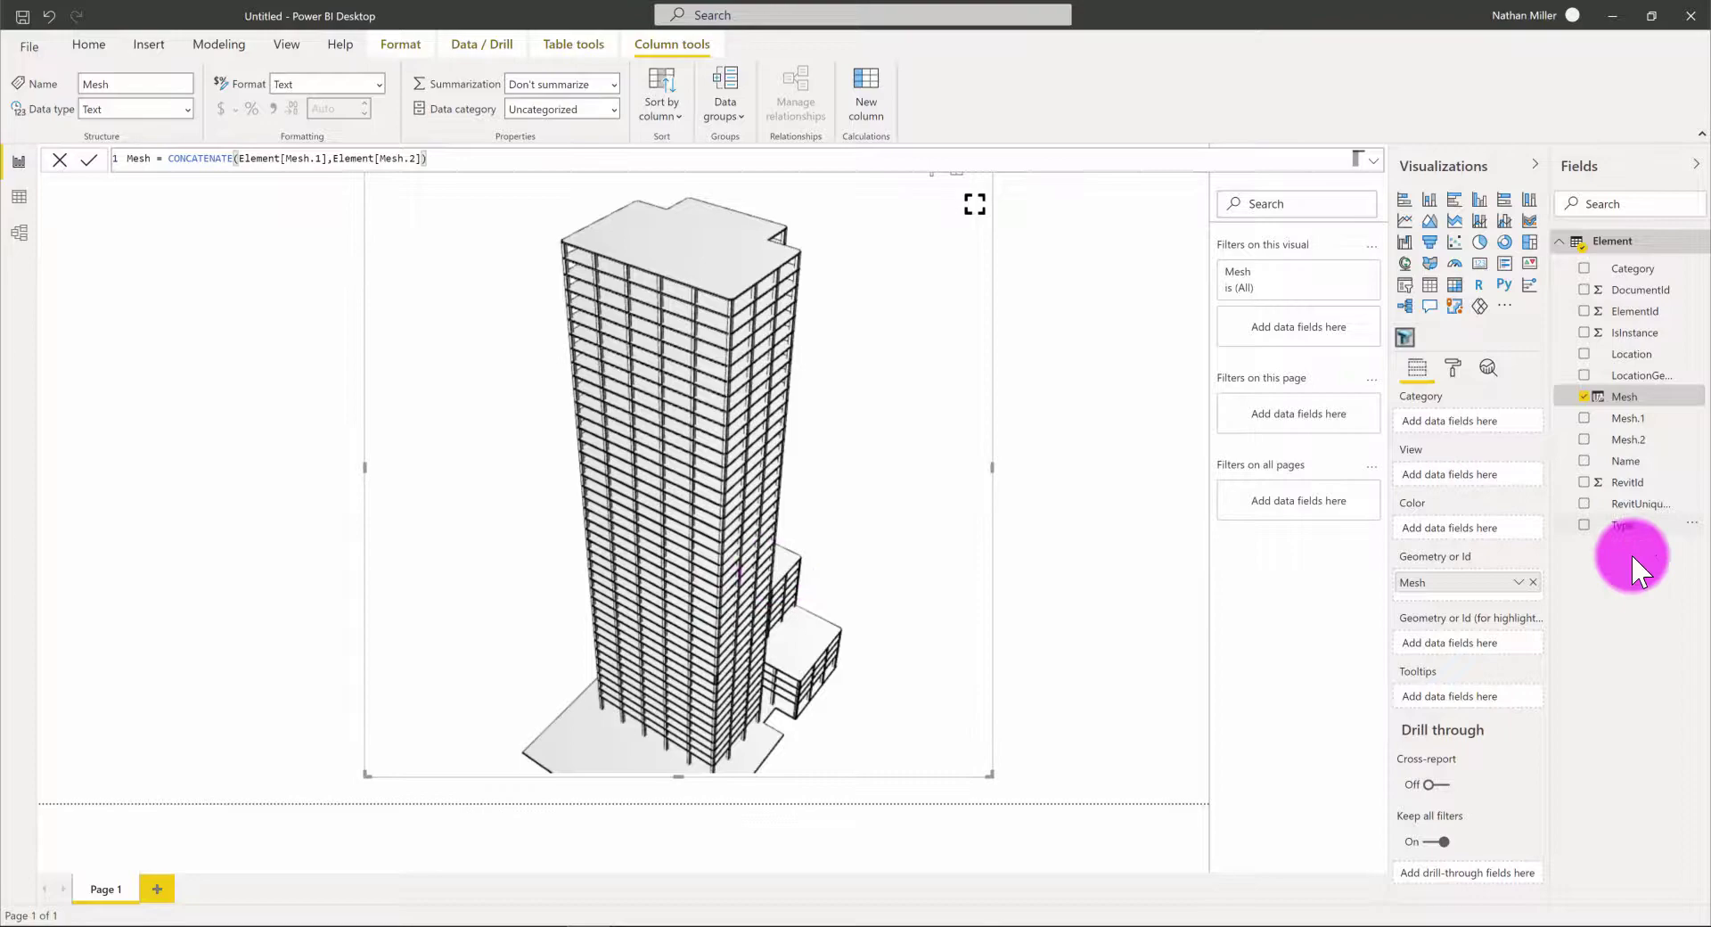
mouse_move(777, 575)
mouse_down()
mouse_move(740, 570)
mouse_move(831, 547)
mouse_move(674, 578)
mouse_move(771, 565)
mouse_up()
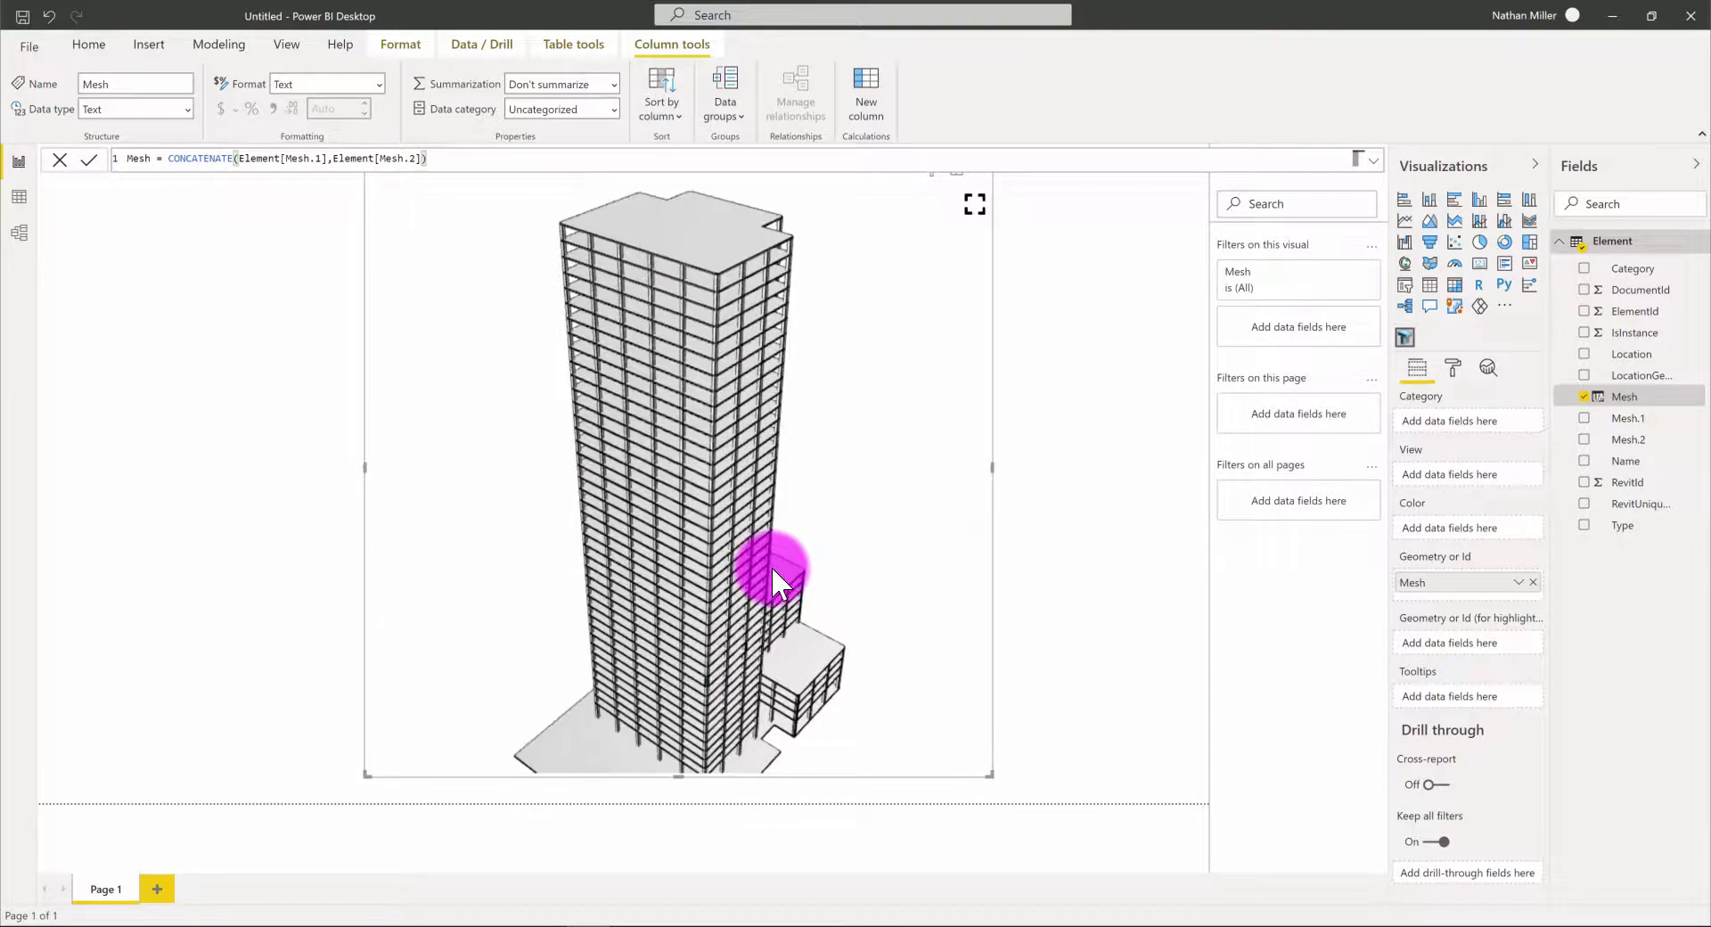